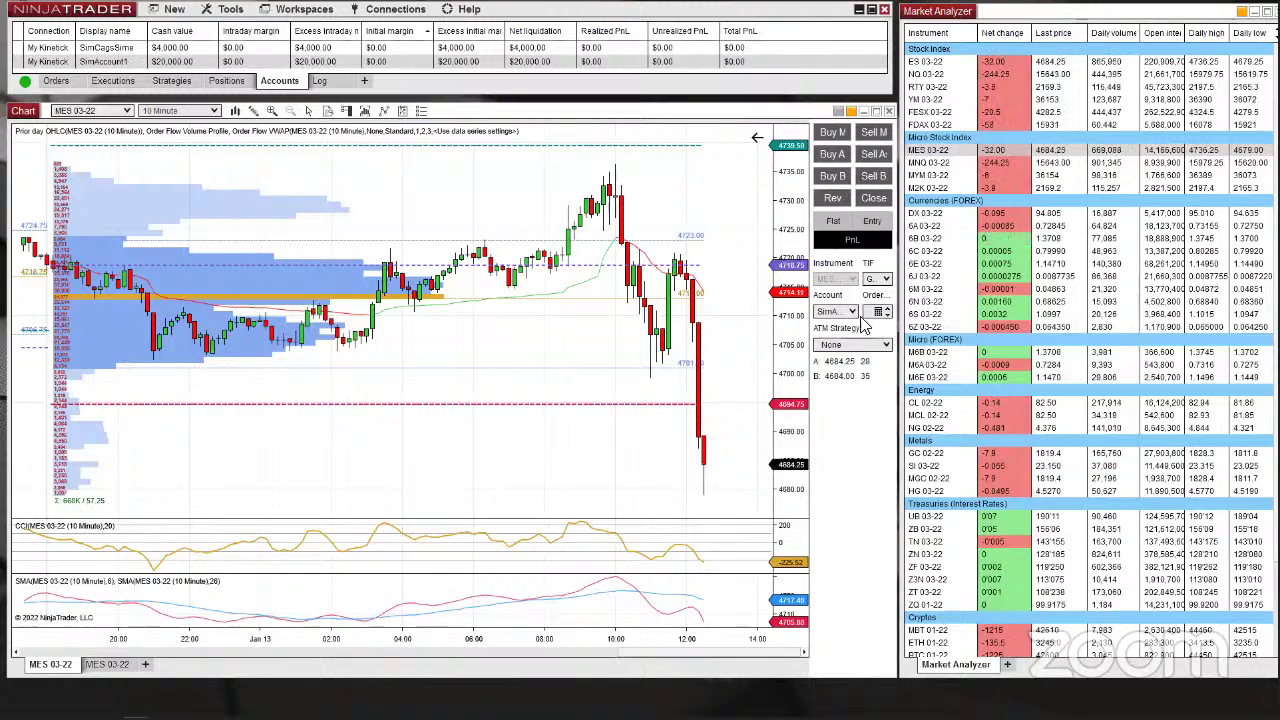
# Switch to the SimCagsSime account and buy 1 MES with a 4684.25 limit, dragged up to fill
pyautogui.click(848, 311)
pyautogui.click(845, 342)
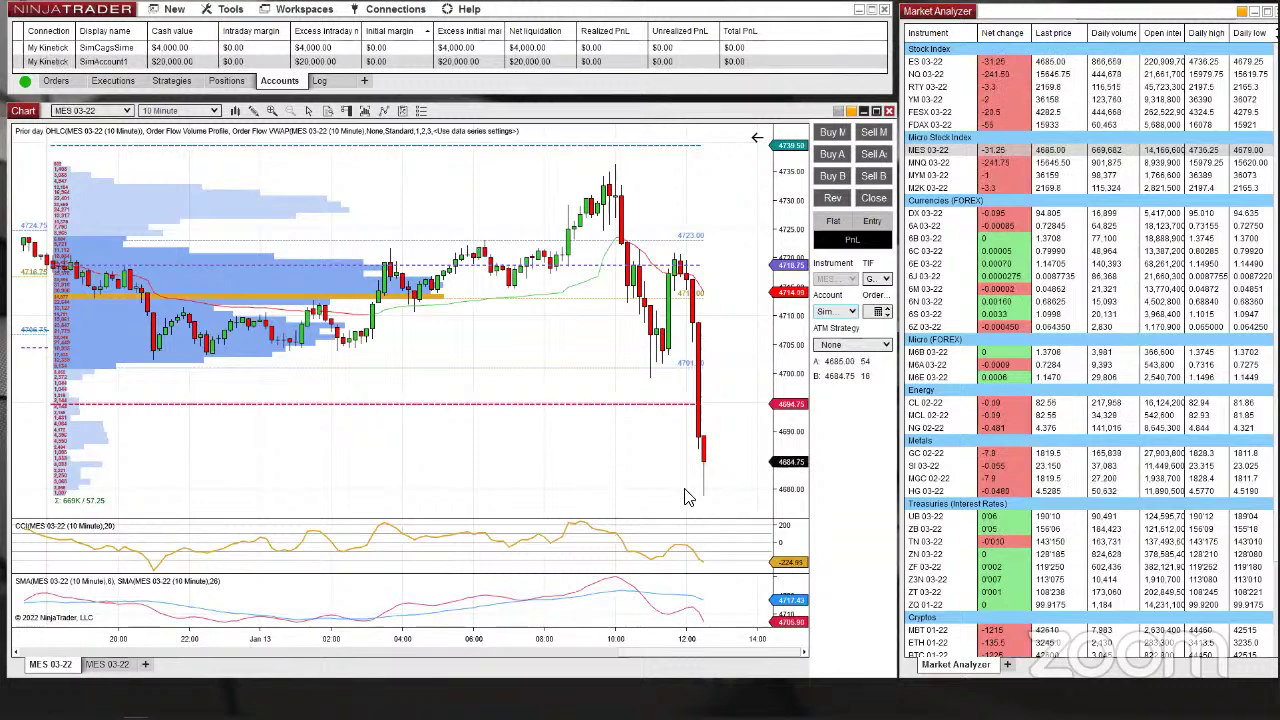
pyautogui.rightClick(638, 474)
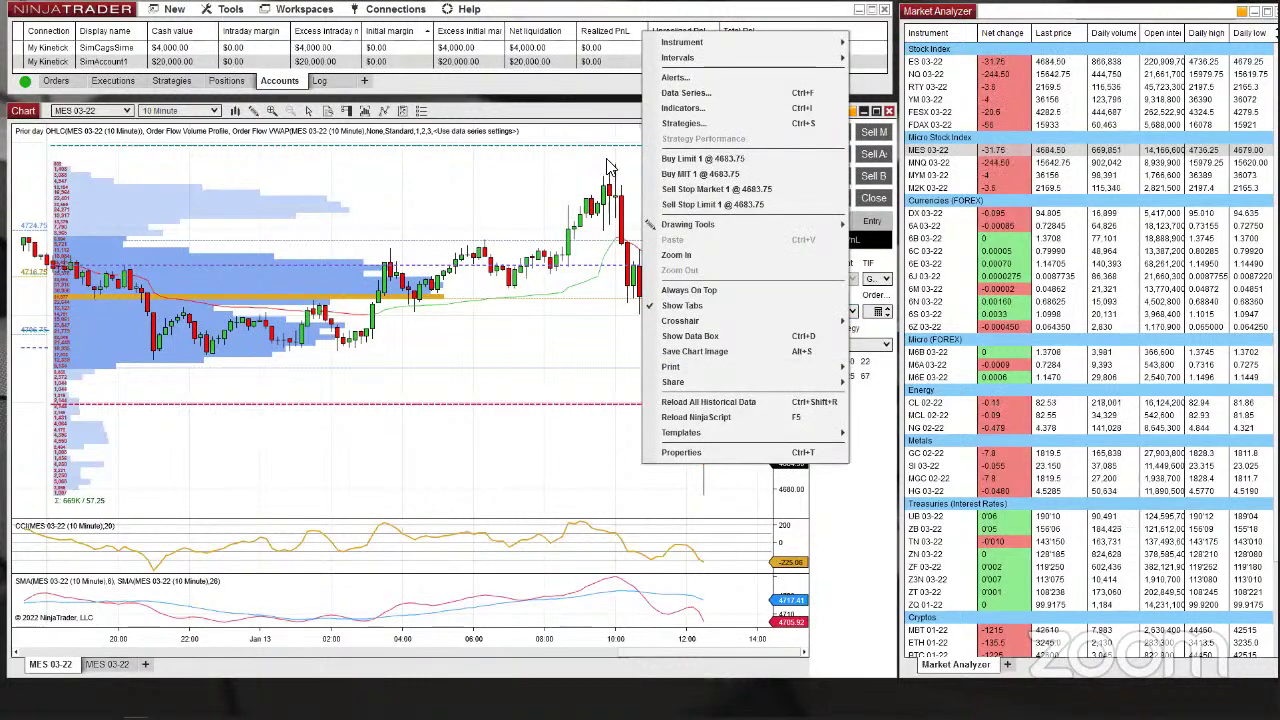
pyautogui.click(680, 160)
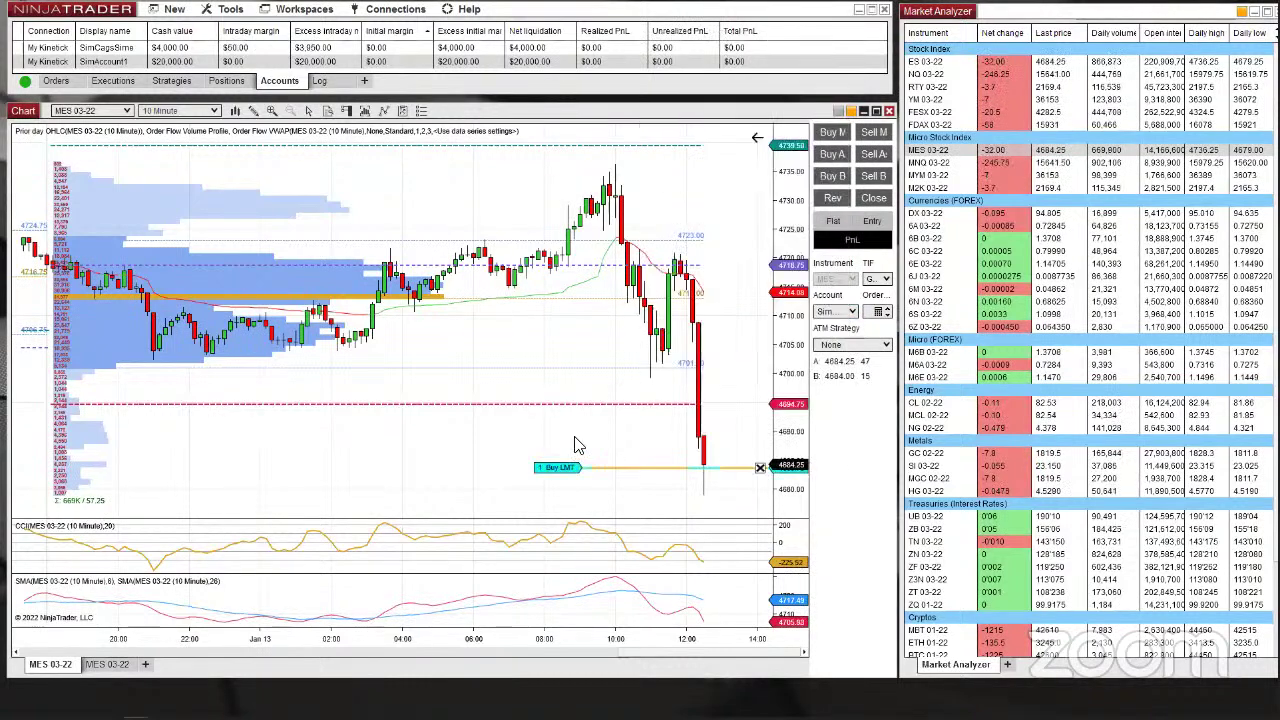
pyautogui.moveTo(565, 468); pyautogui.dragTo(563, 460)
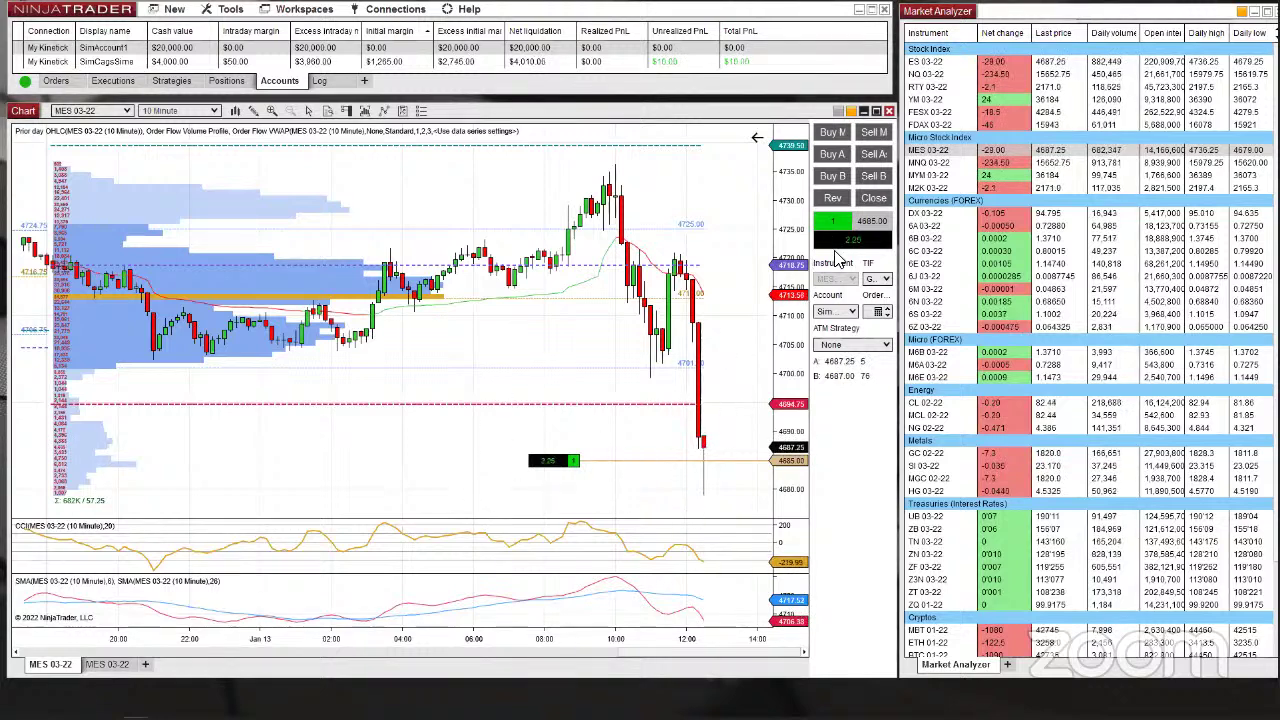
# Add a second MES contract with a 1-contract buy limit at 4686.75
pyautogui.rightClick(630, 460)
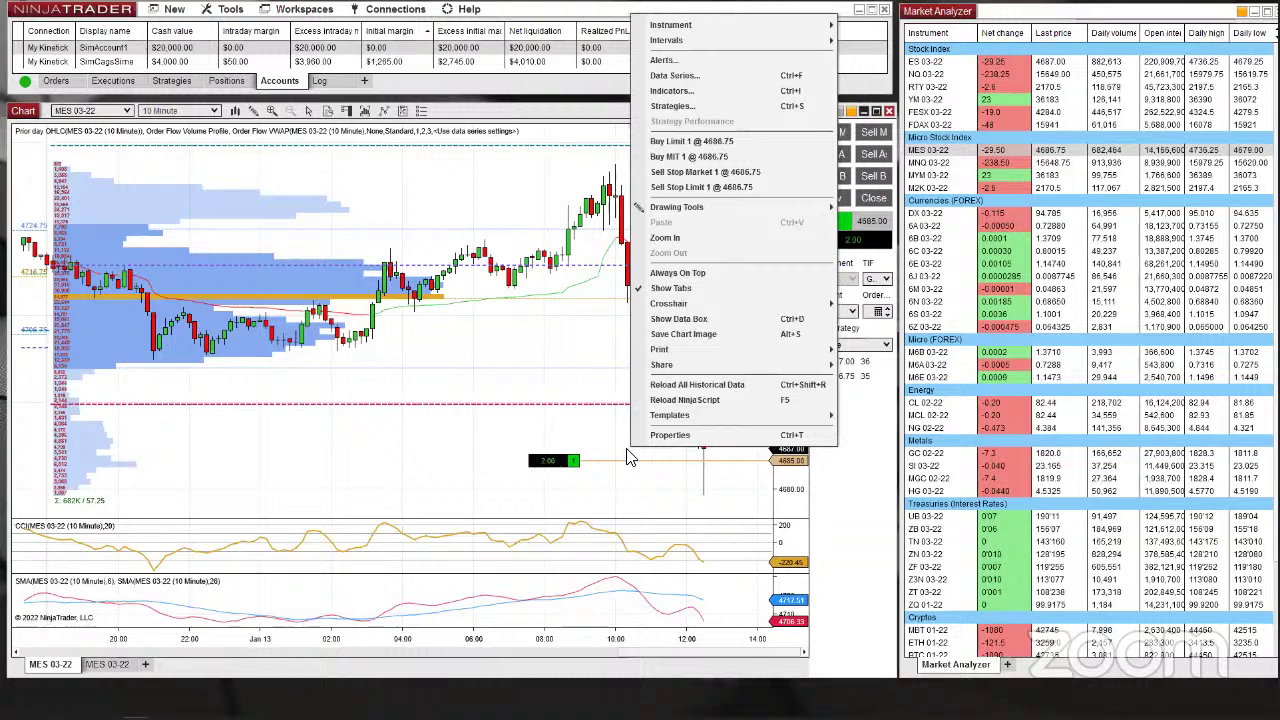
pyautogui.click(663, 147)
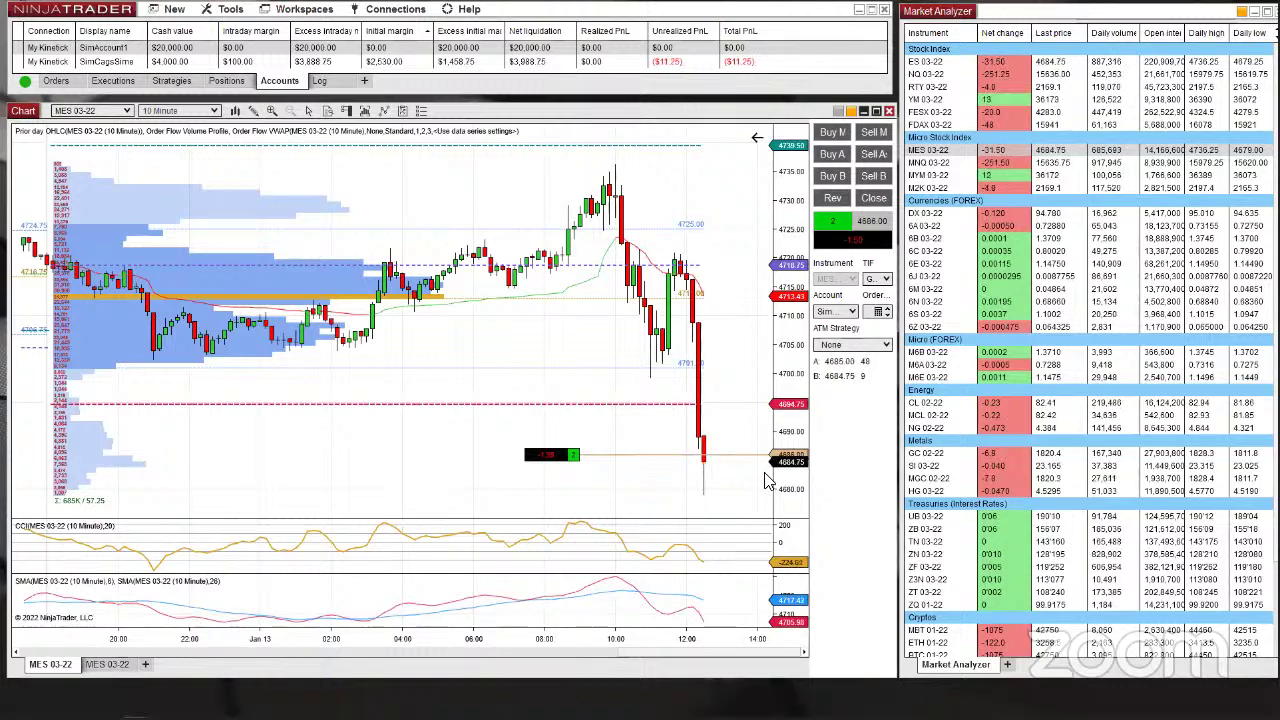
# Stretch the price scale and place a 1-contract sell limit at 4688.00
pyautogui.moveTo(805, 432); pyautogui.dragTo(798, 495)
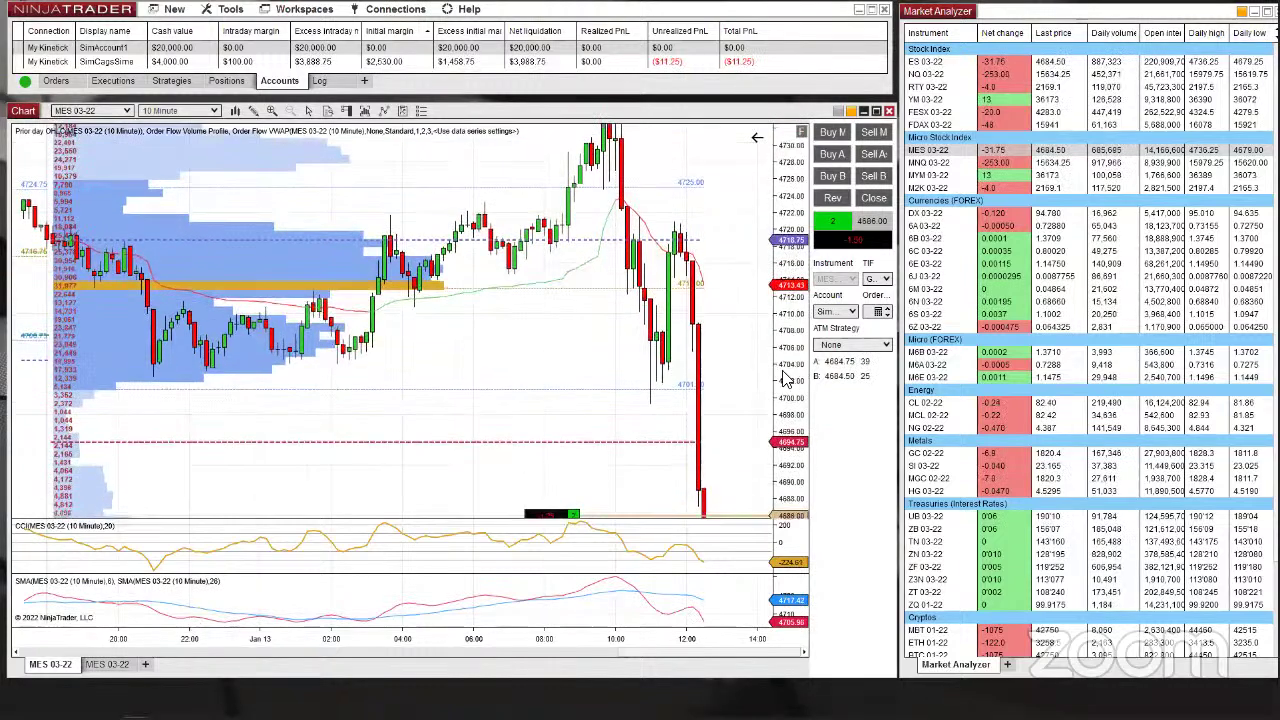
pyautogui.moveTo(732, 445); pyautogui.dragTo(654, 366)
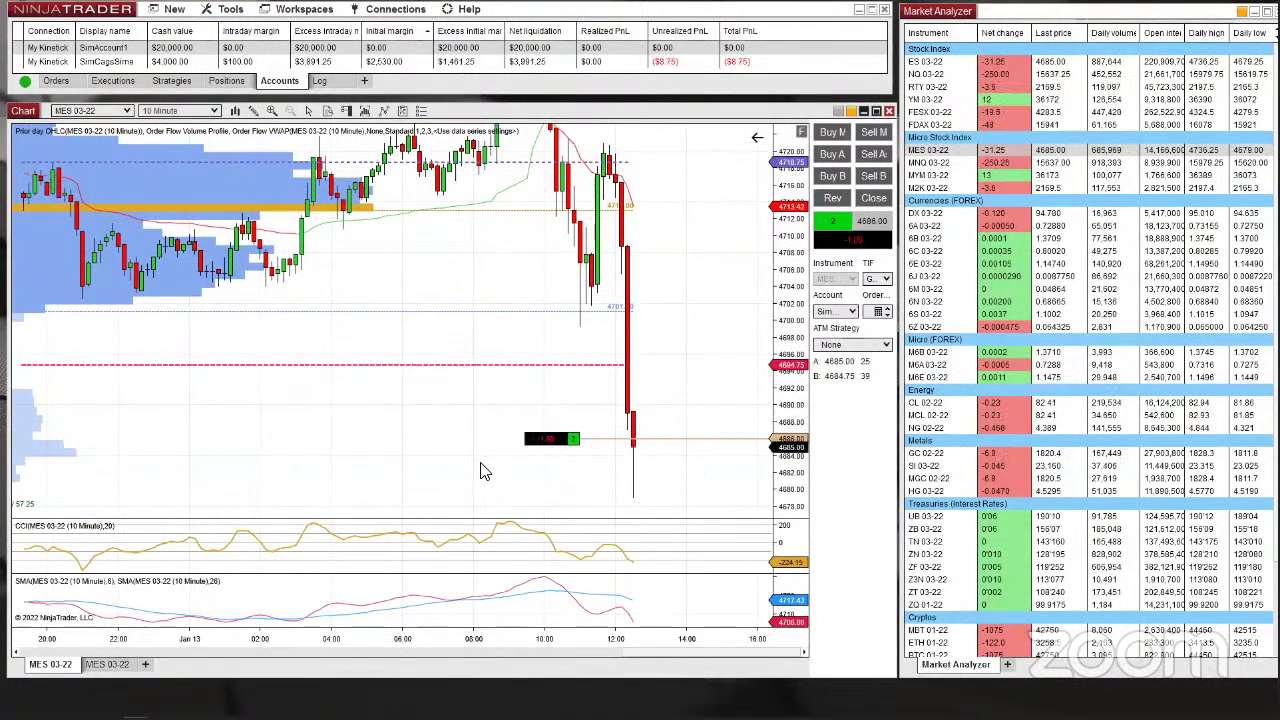
pyautogui.rightClick(657, 430)
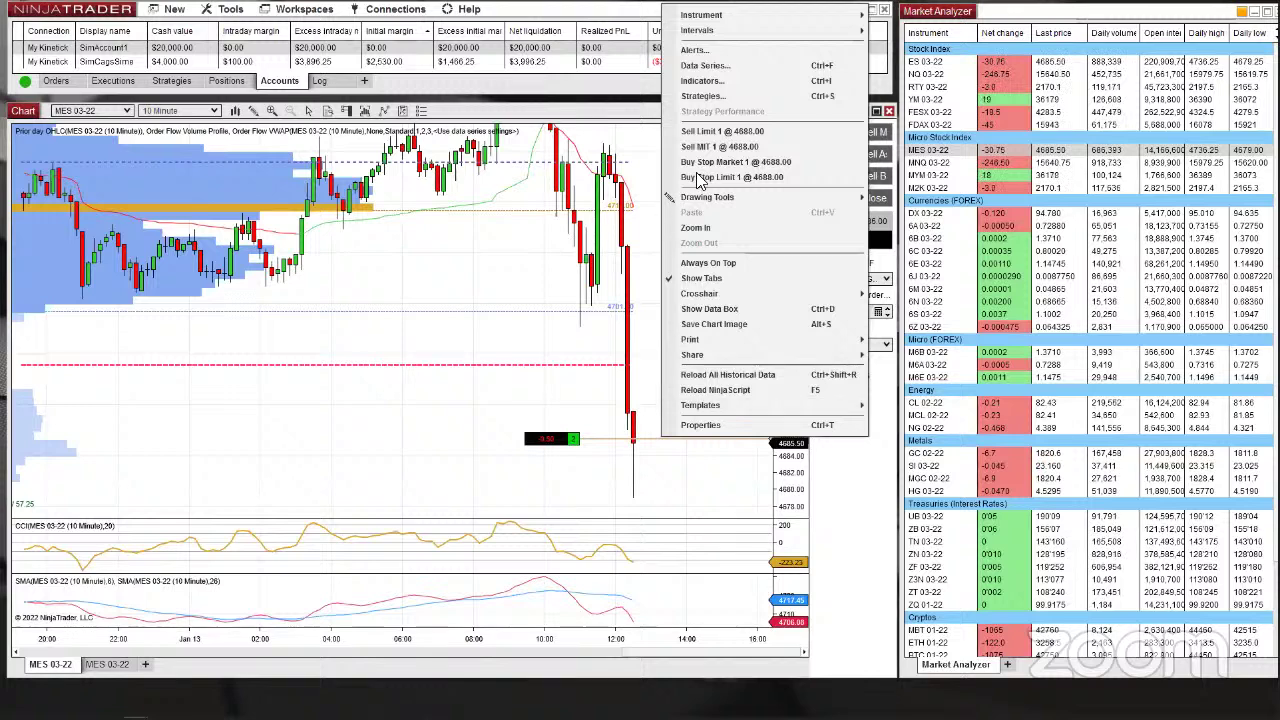
pyautogui.click(717, 134)
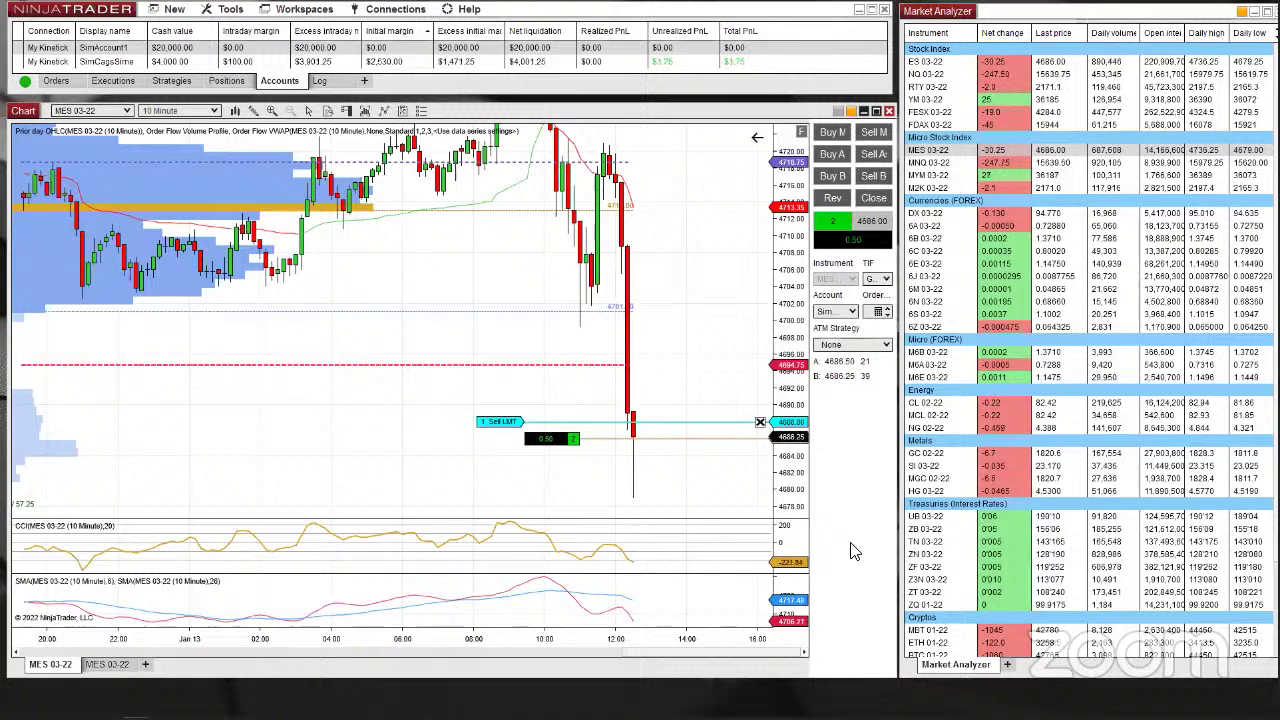
# Place a 1-contract sell stop market order at 4682.00 and start editing its quantity
pyautogui.rightClick(561, 481)
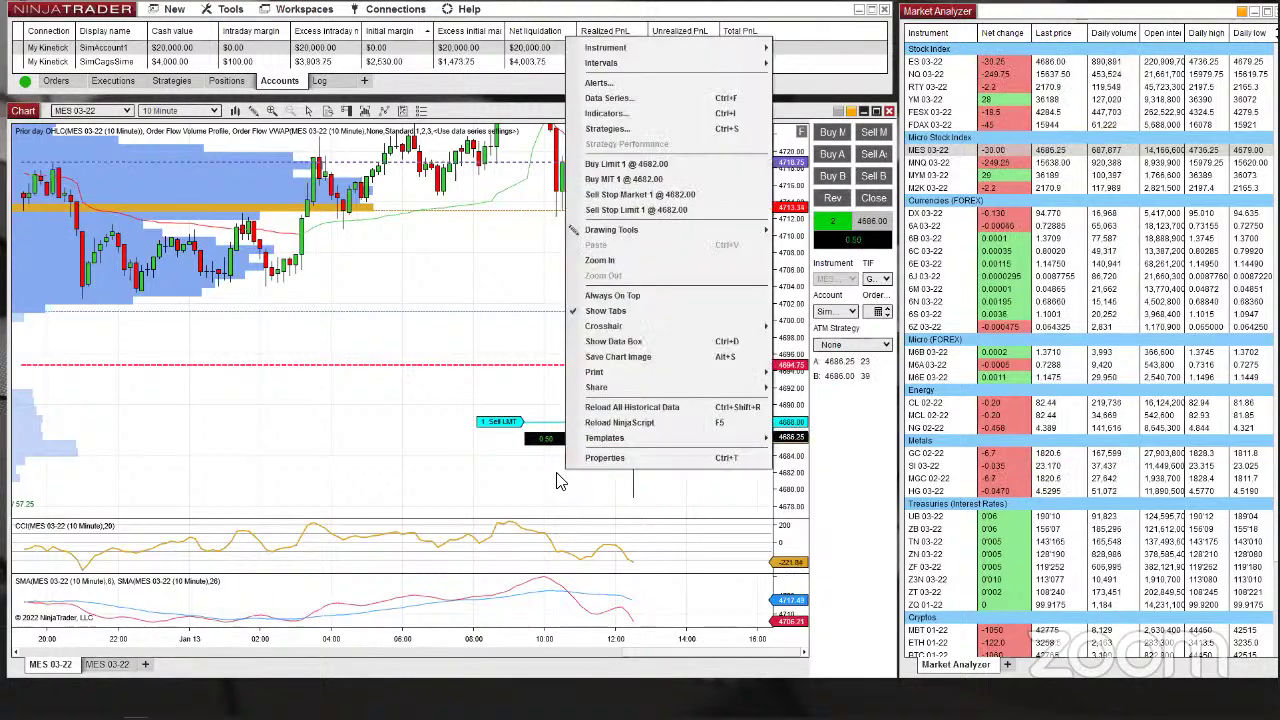
pyautogui.click(630, 197)
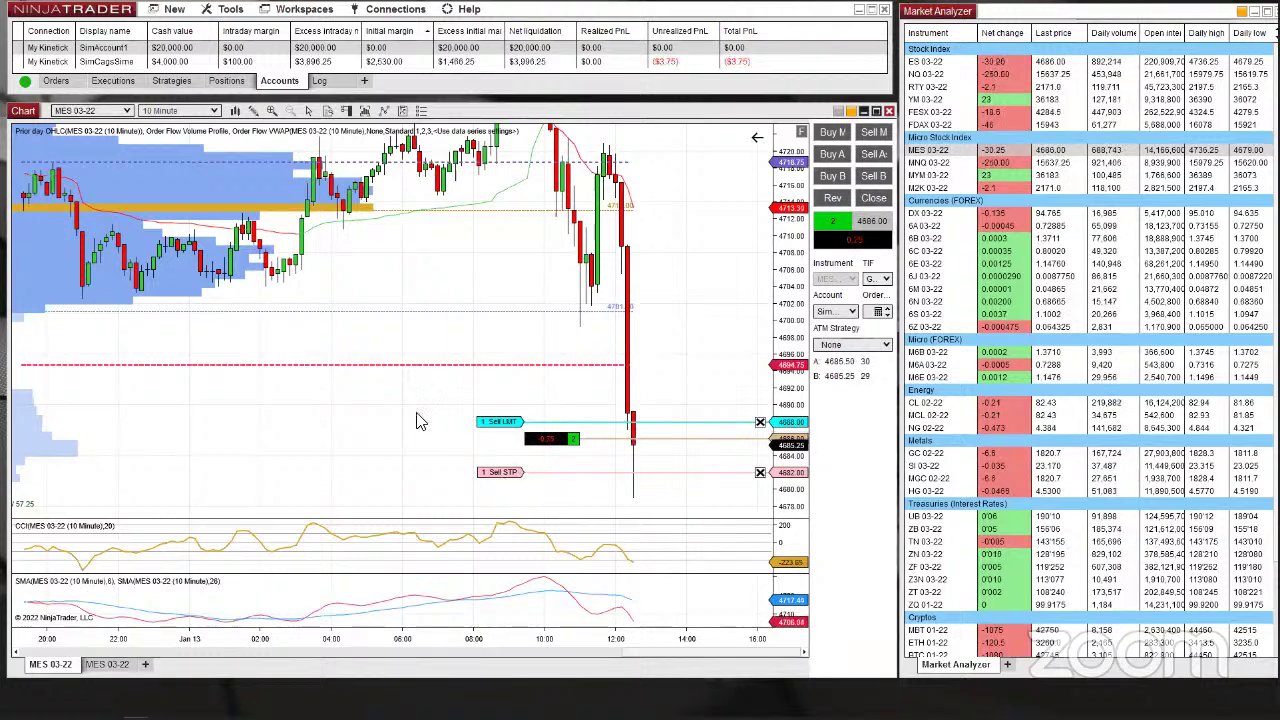
pyautogui.click(483, 473)
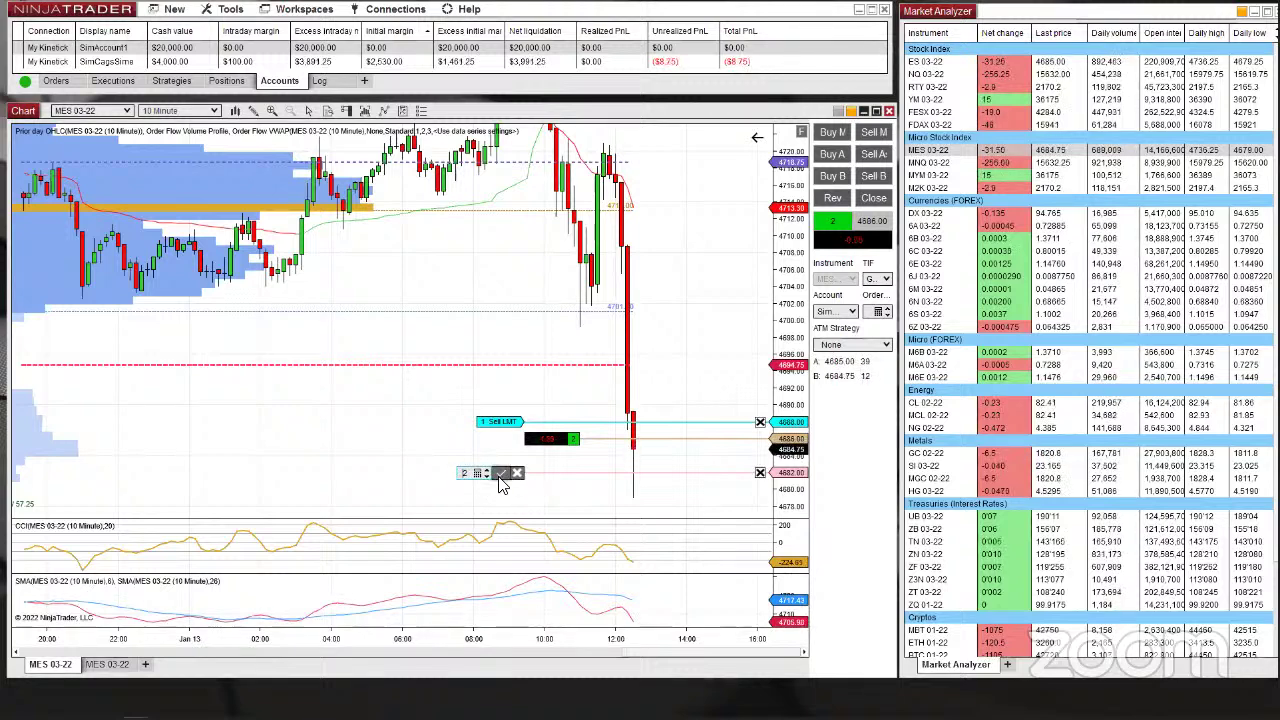
# Confirm the sell stop's new quantity of 2 so it fills and closes the MES long
pyautogui.click(502, 476)
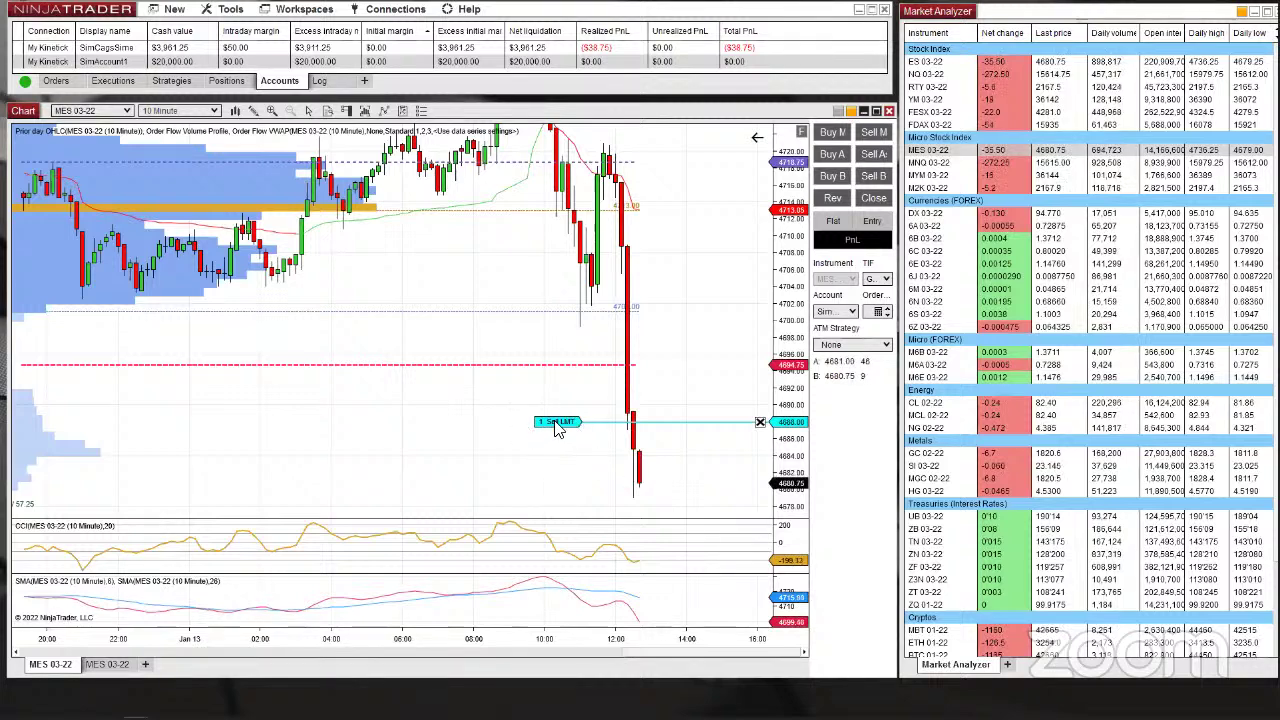
# Cancel the remaining 1-contract sell limit order at 4688
pyautogui.click(760, 424)
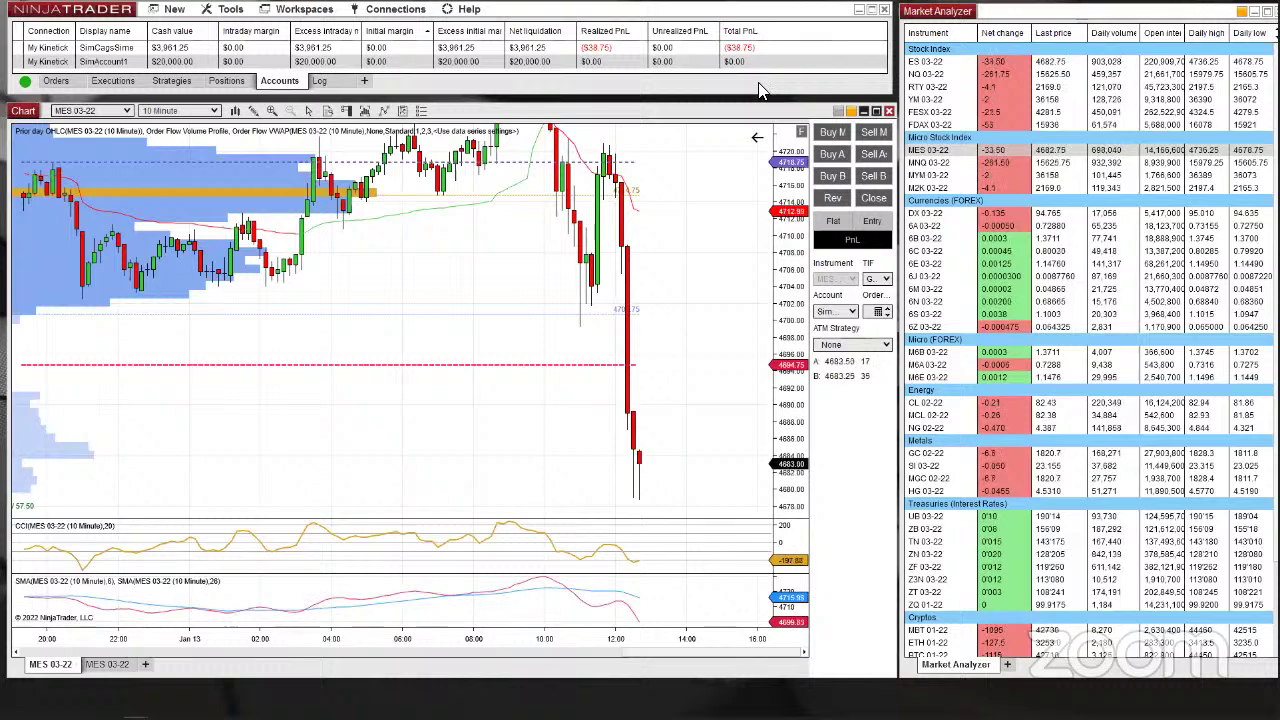
# Place a 1-contract buy limit at 4681.50, then raise it to 4682.75 to fill
pyautogui.rightClick(675, 482)
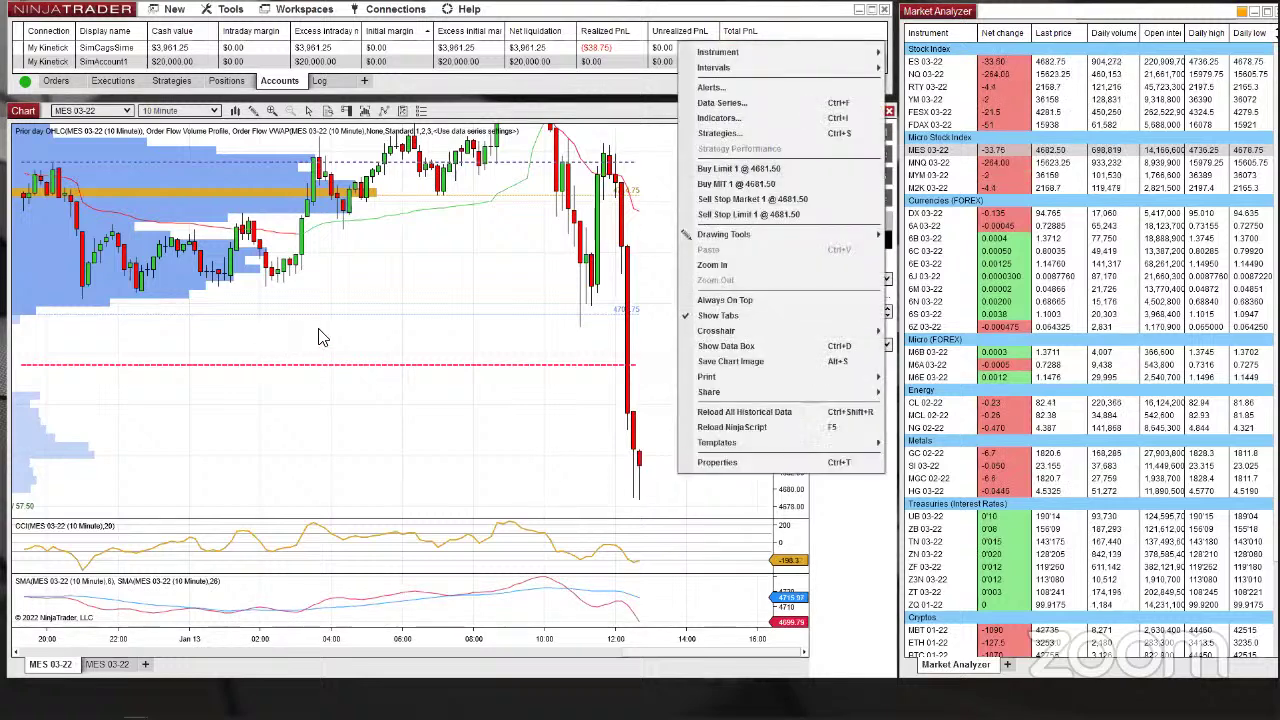
pyautogui.click(720, 168)
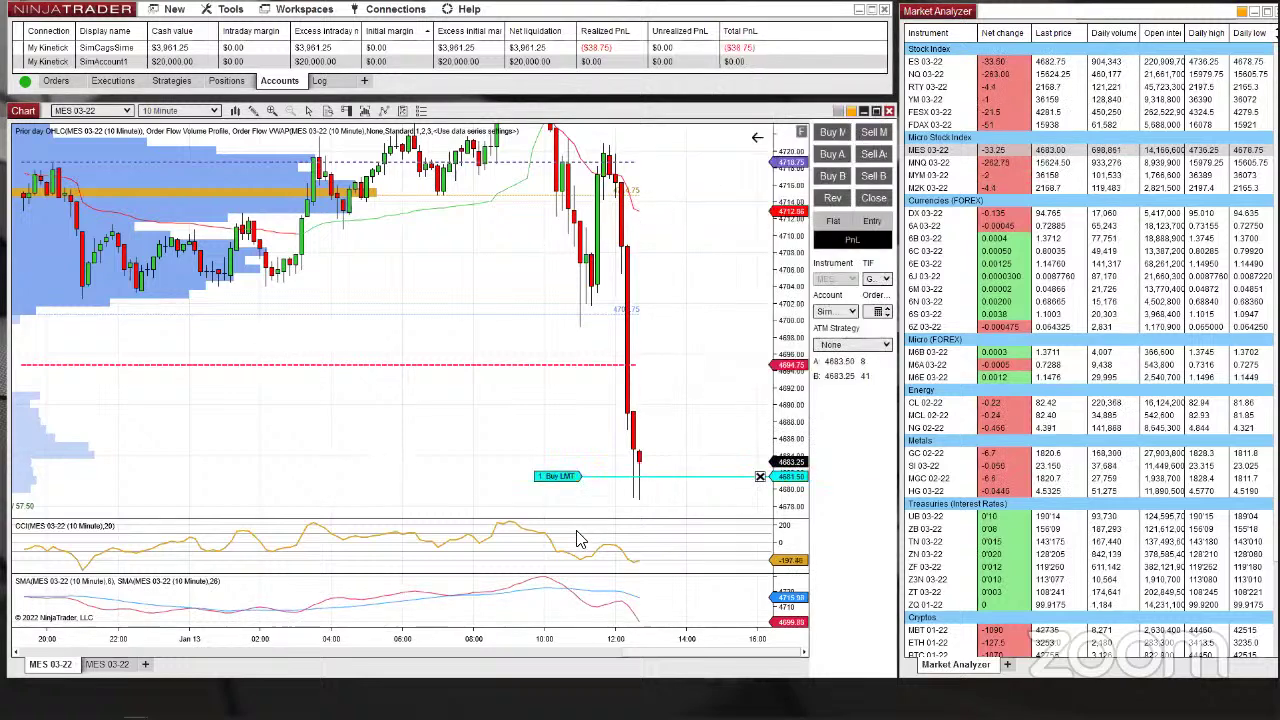
pyautogui.moveTo(568, 484); pyautogui.dragTo(568, 455)
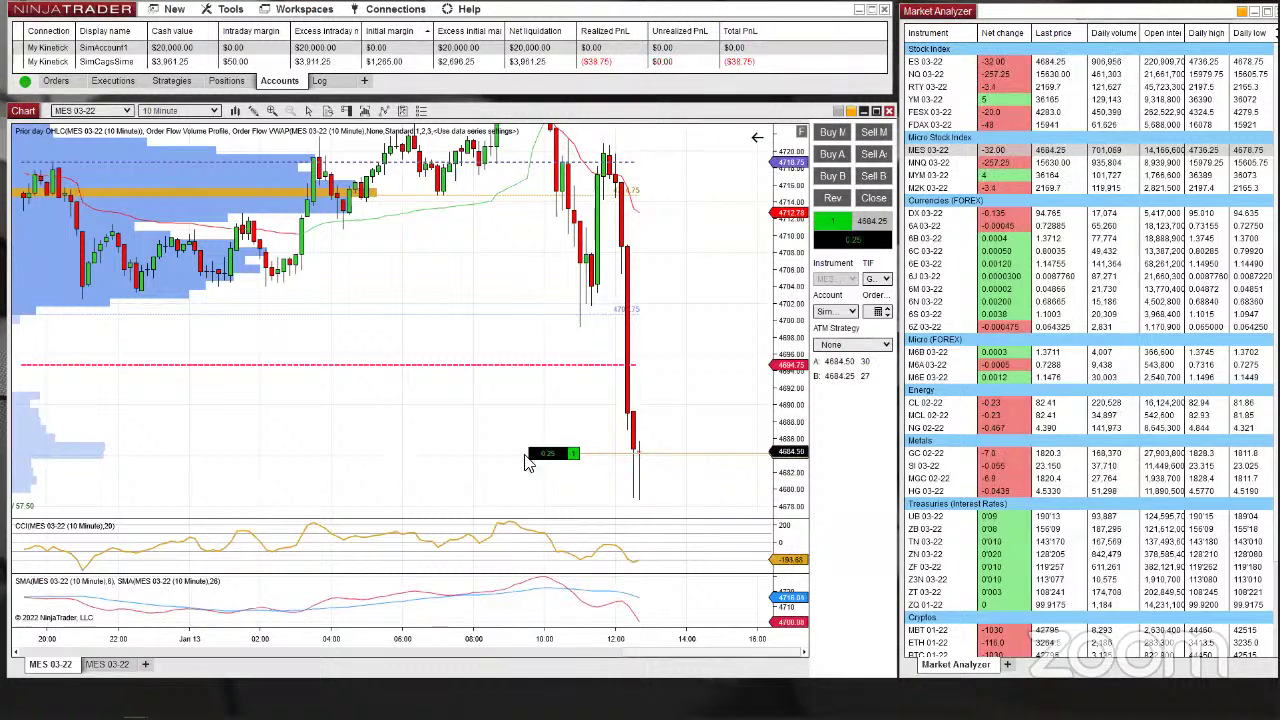
# Bracket the MES long with a 1-contract sell stop at 4680.75 and a sell order at 4688.00
pyautogui.rightClick(586, 491)
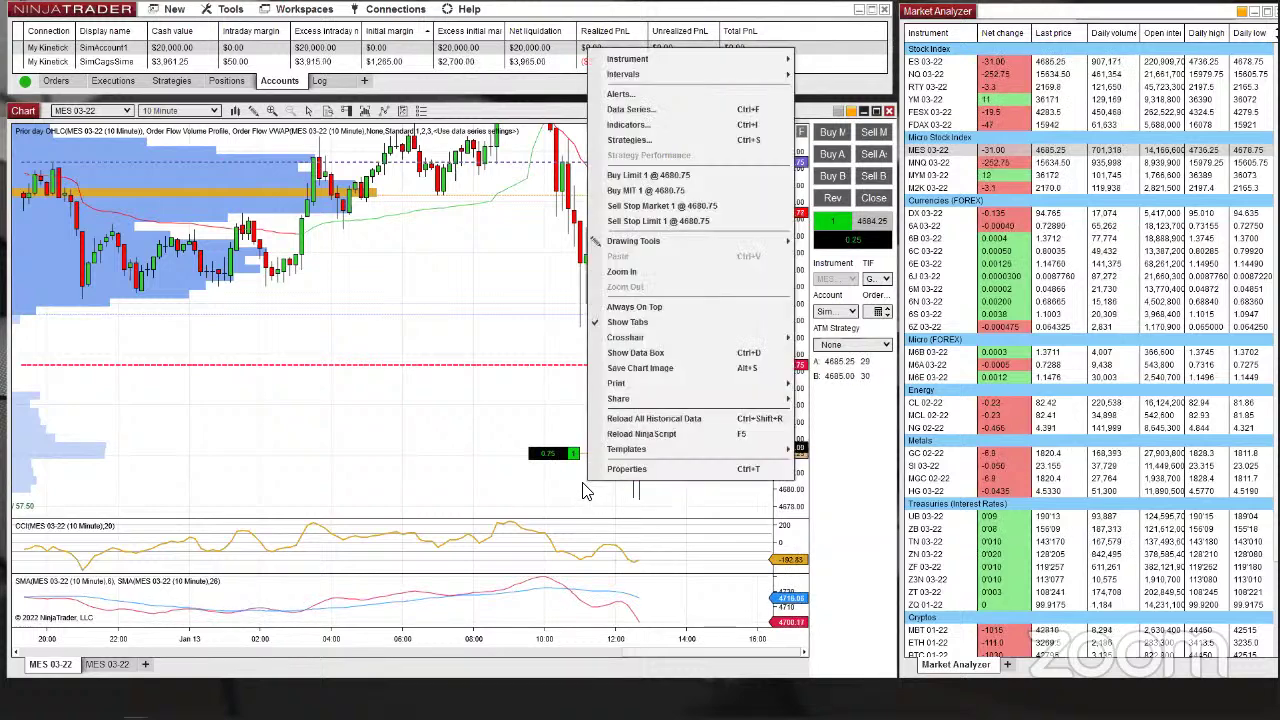
pyautogui.click(636, 207)
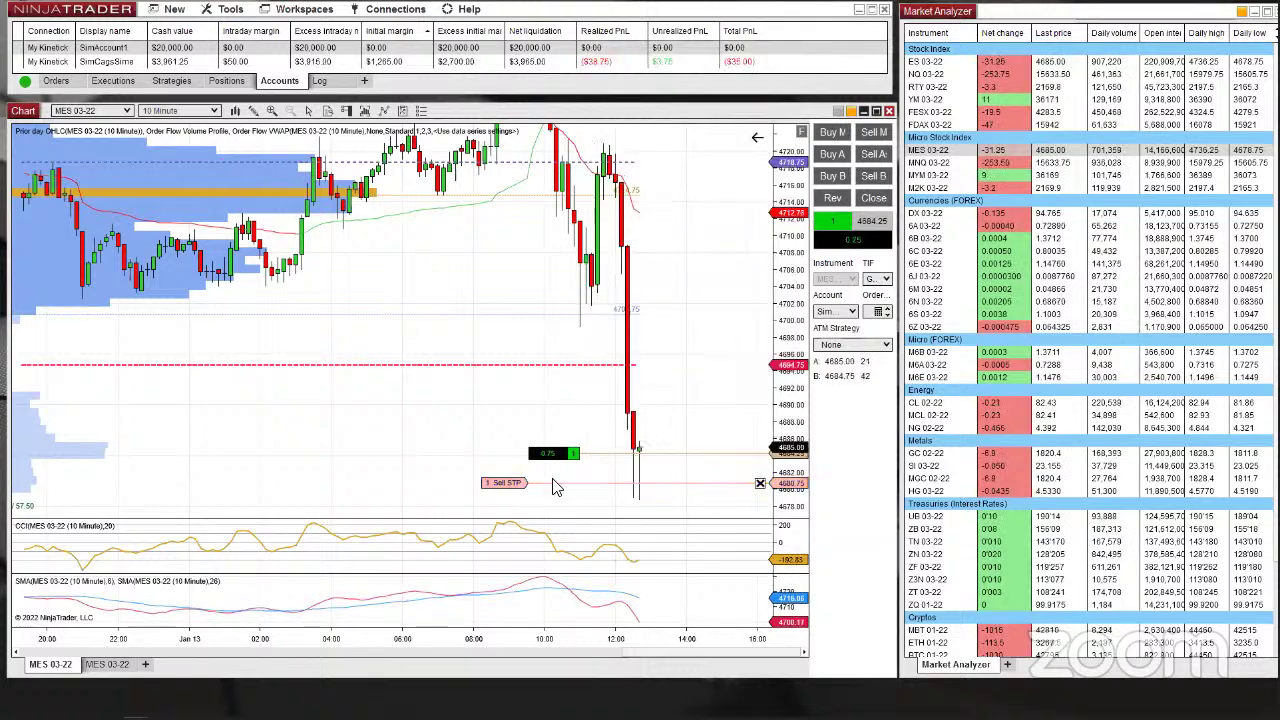
pyautogui.rightClick(517, 429)
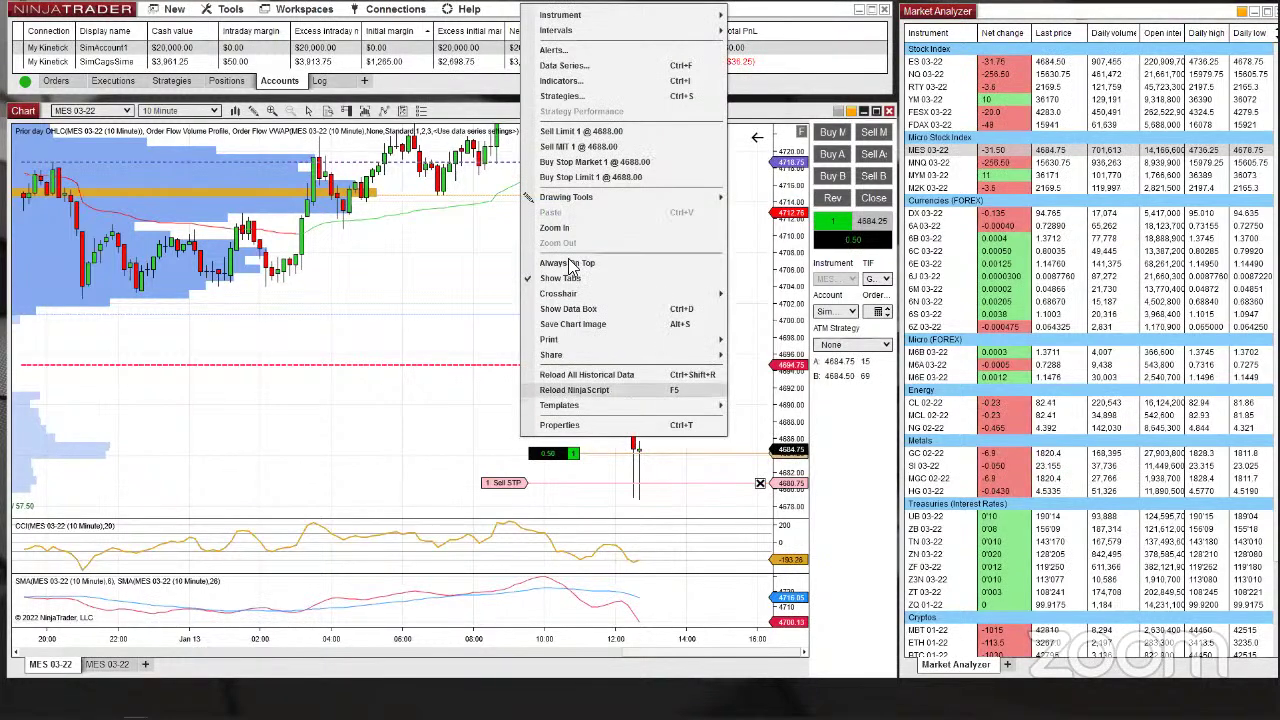
pyautogui.click(560, 142)
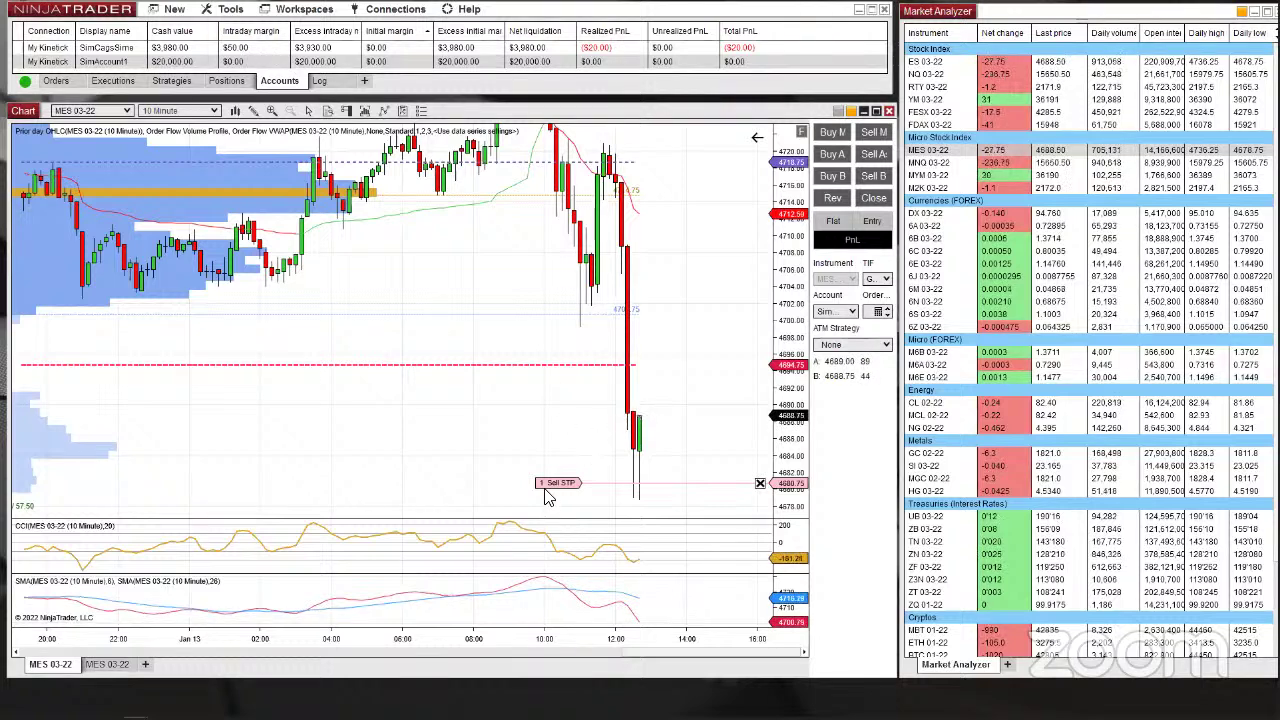
# Cancel the leftover 1-contract Sell STP order on the MES 03-22 chart
pyautogui.click(759, 483)
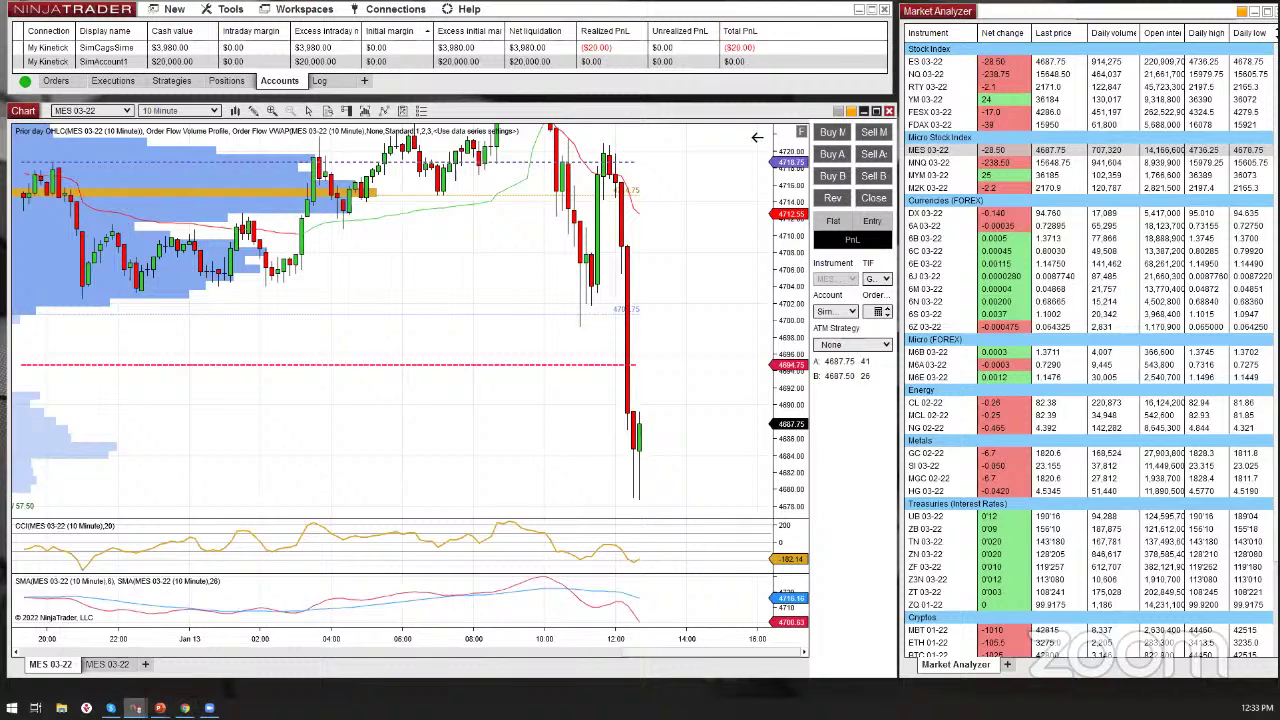
pyautogui.moveTo(135, 708)
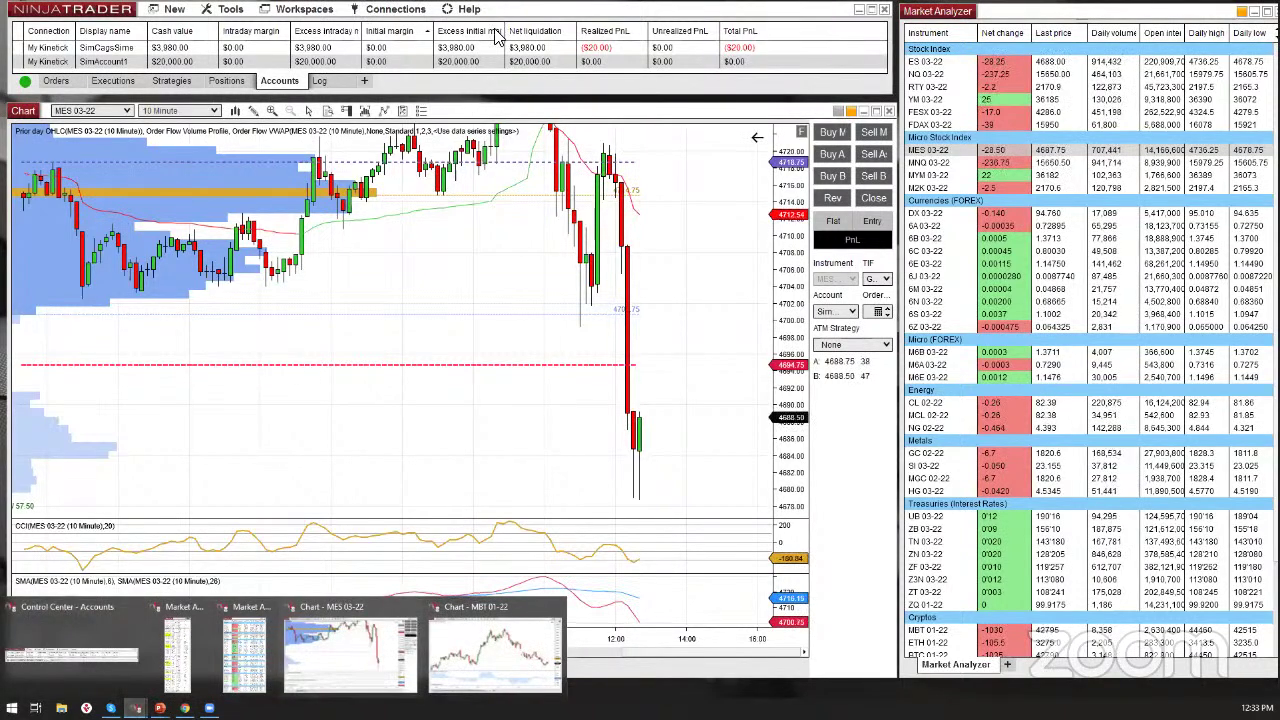
# Open a SuperDOM (Dynamic), link it to the chart's instrument colour, and place it beside the chart
pyautogui.click(169, 11)
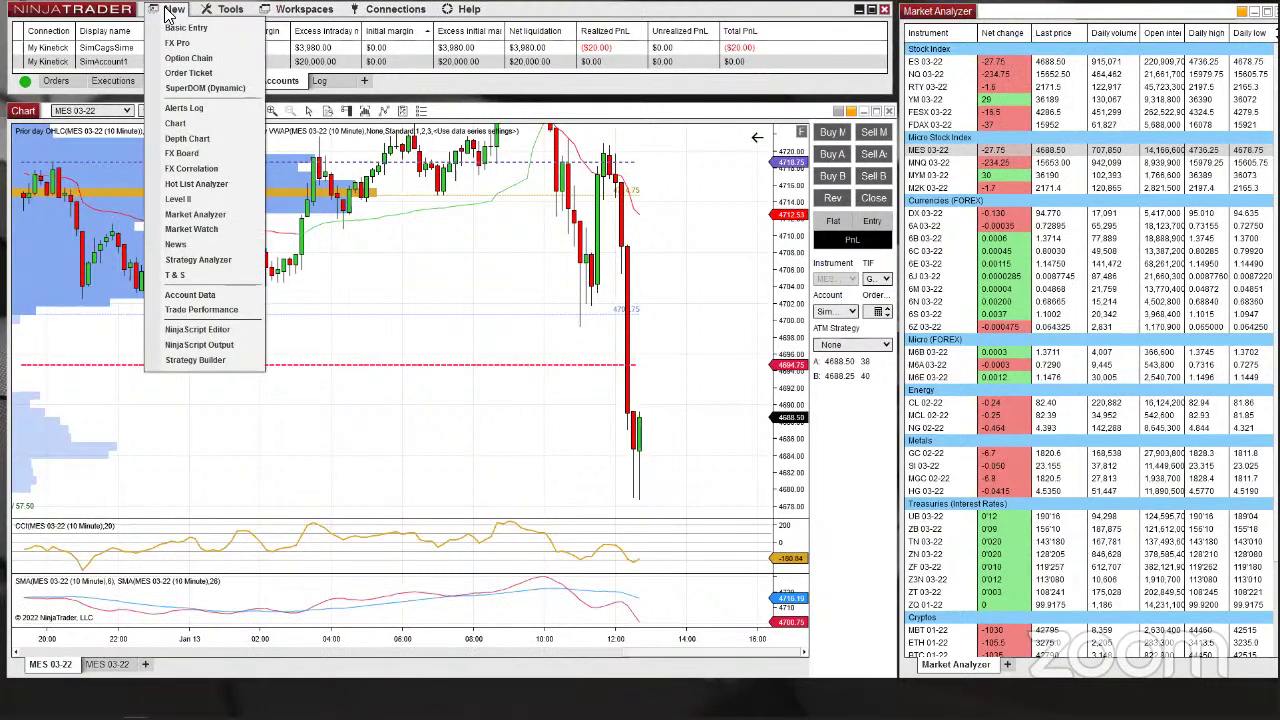
pyautogui.click(203, 89)
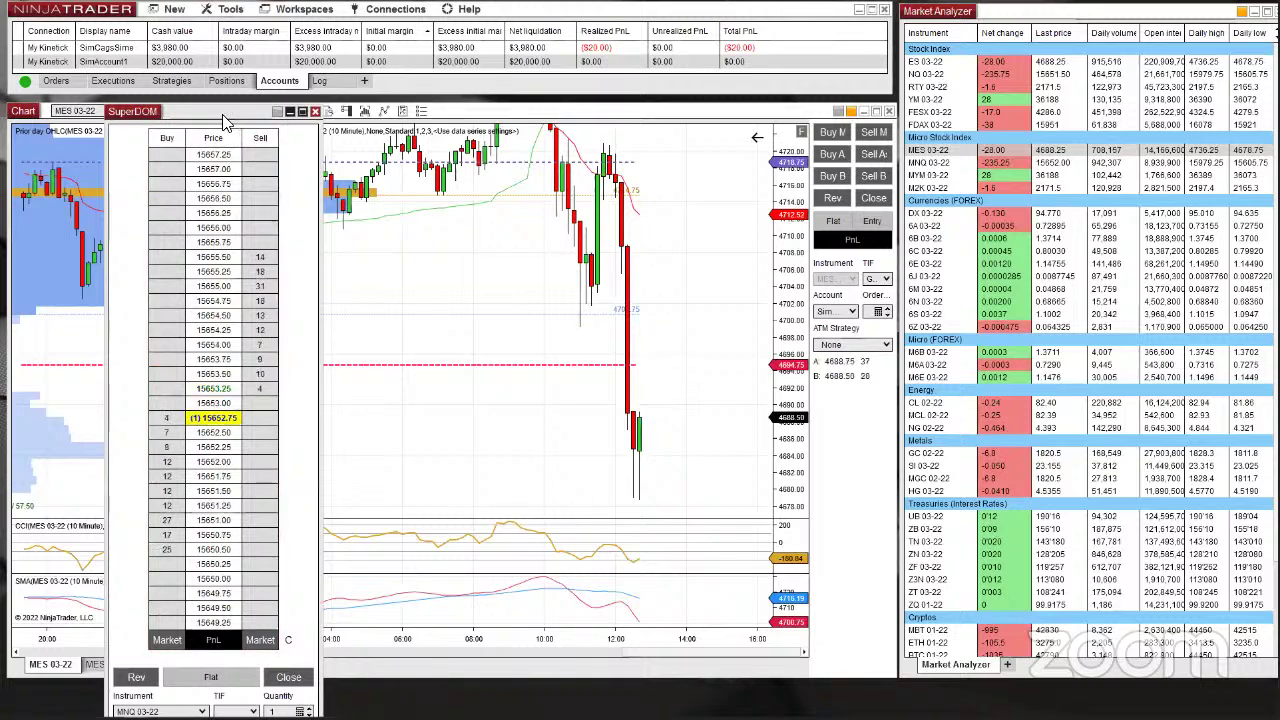
pyautogui.click(277, 111)
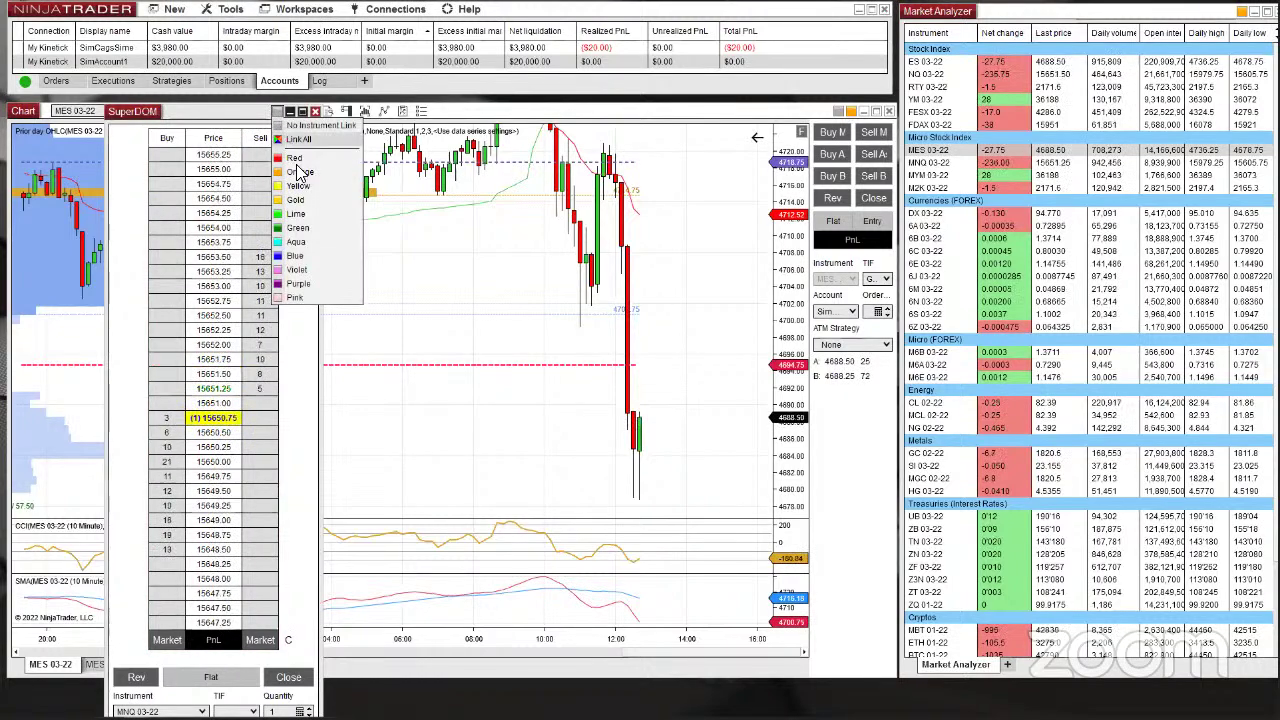
pyautogui.click(298, 173)
pyautogui.moveTo(217, 123); pyautogui.dragTo(835, 28)
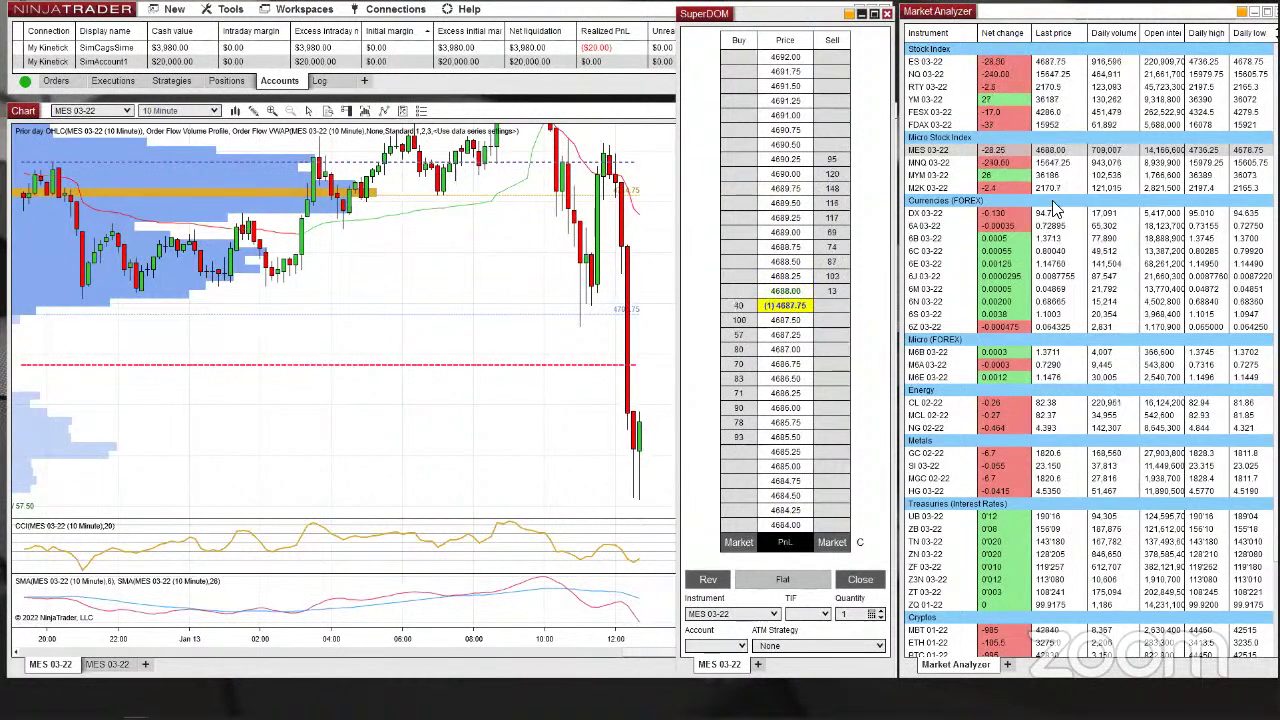
# Switch the linked chart and SuperDOM to ES 03-22 and dock the SuperDOM right of the chart
pyautogui.click(934, 62)
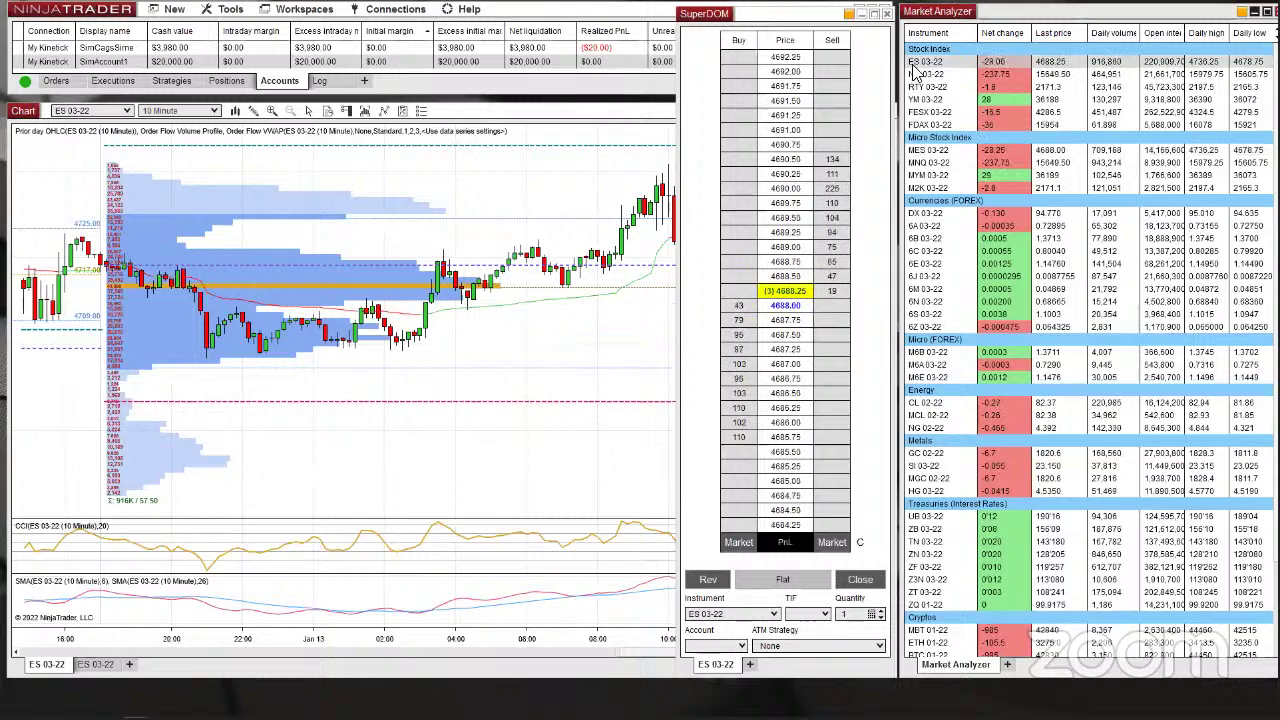
pyautogui.moveTo(740, 13); pyautogui.dragTo(284, 25)
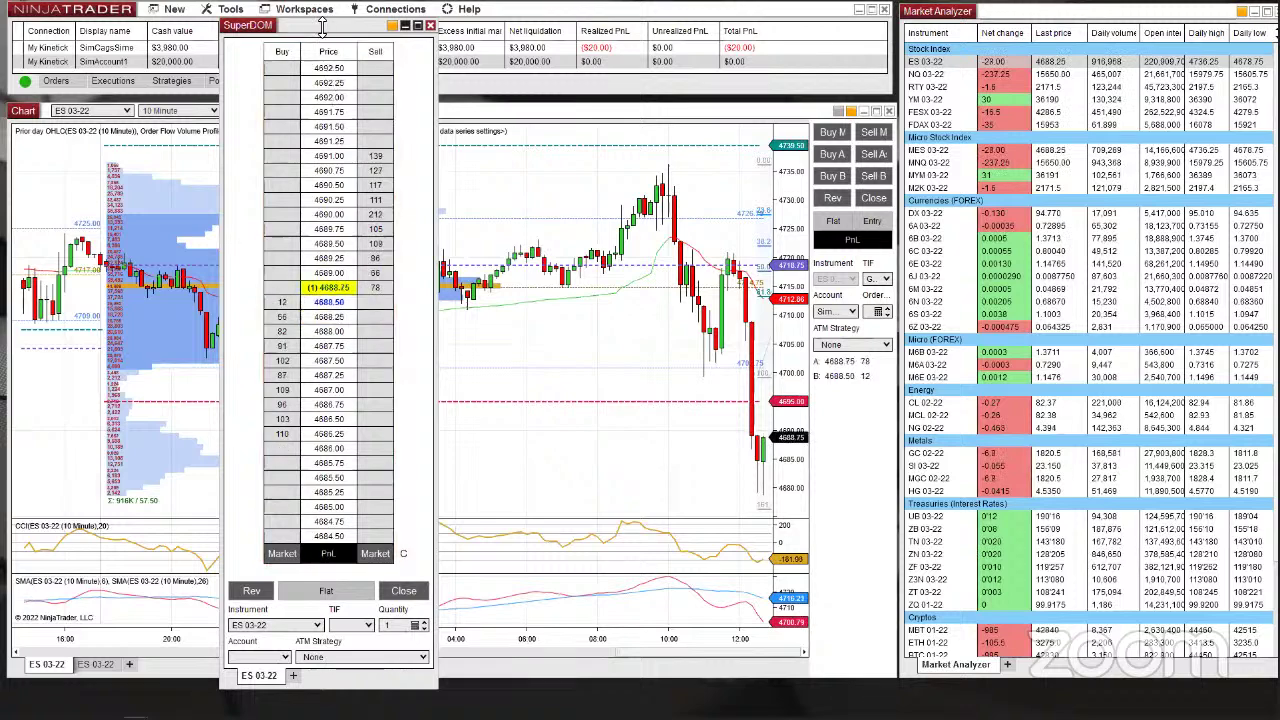
pyautogui.moveTo(335, 25); pyautogui.dragTo(655, 66)
pyautogui.moveTo(1128, 66); pyautogui.dragTo(1112, 12)
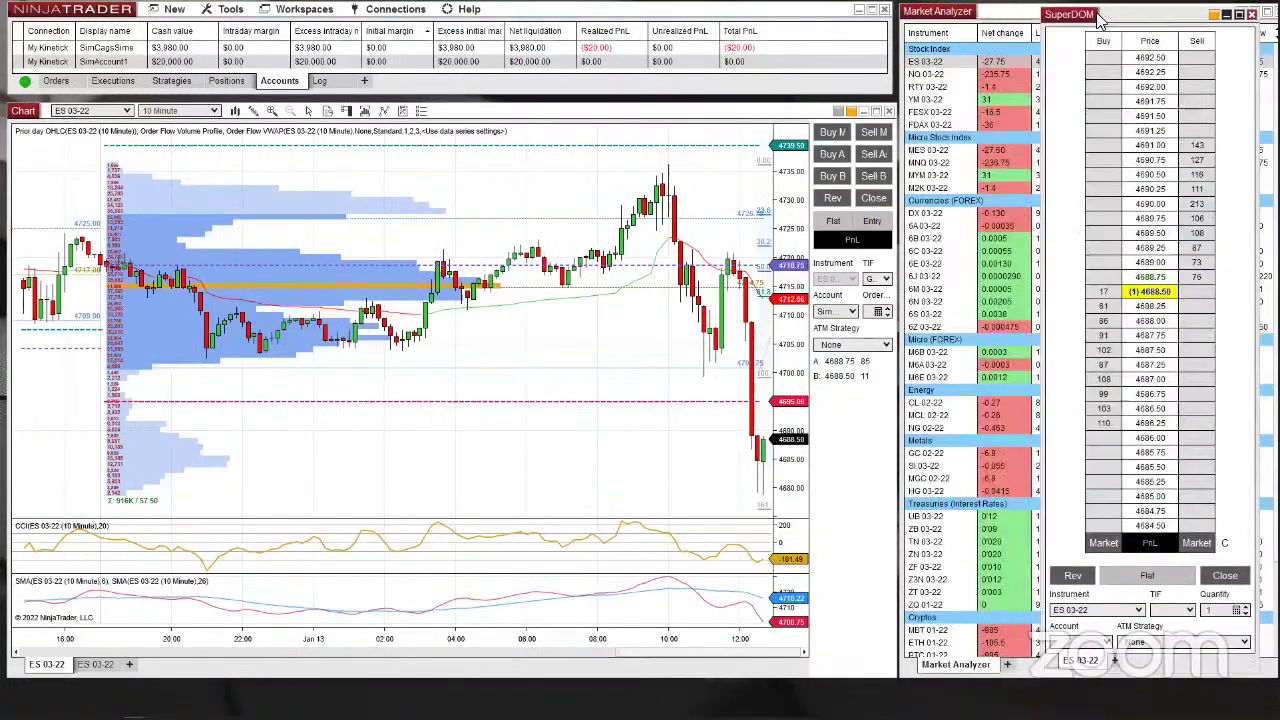
pyautogui.moveTo(608, 480); pyautogui.dragTo(519, 472)
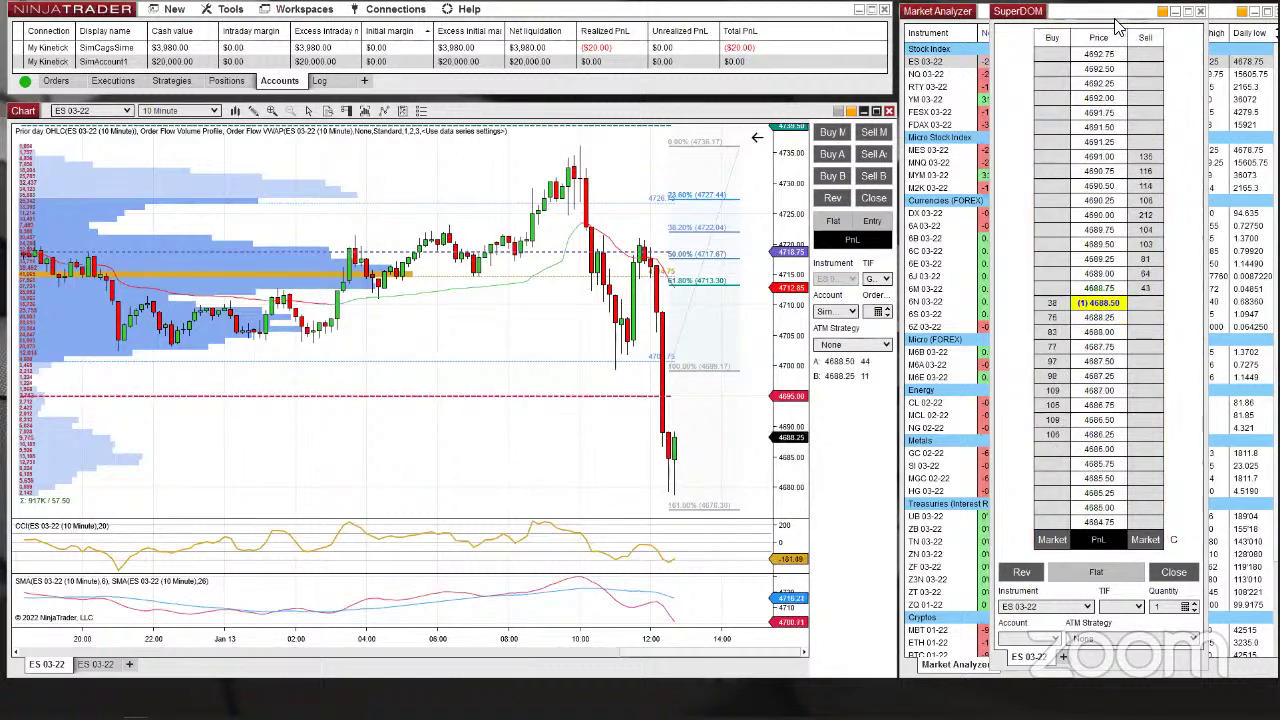
pyautogui.moveTo(1113, 20); pyautogui.dragTo(456, 47)
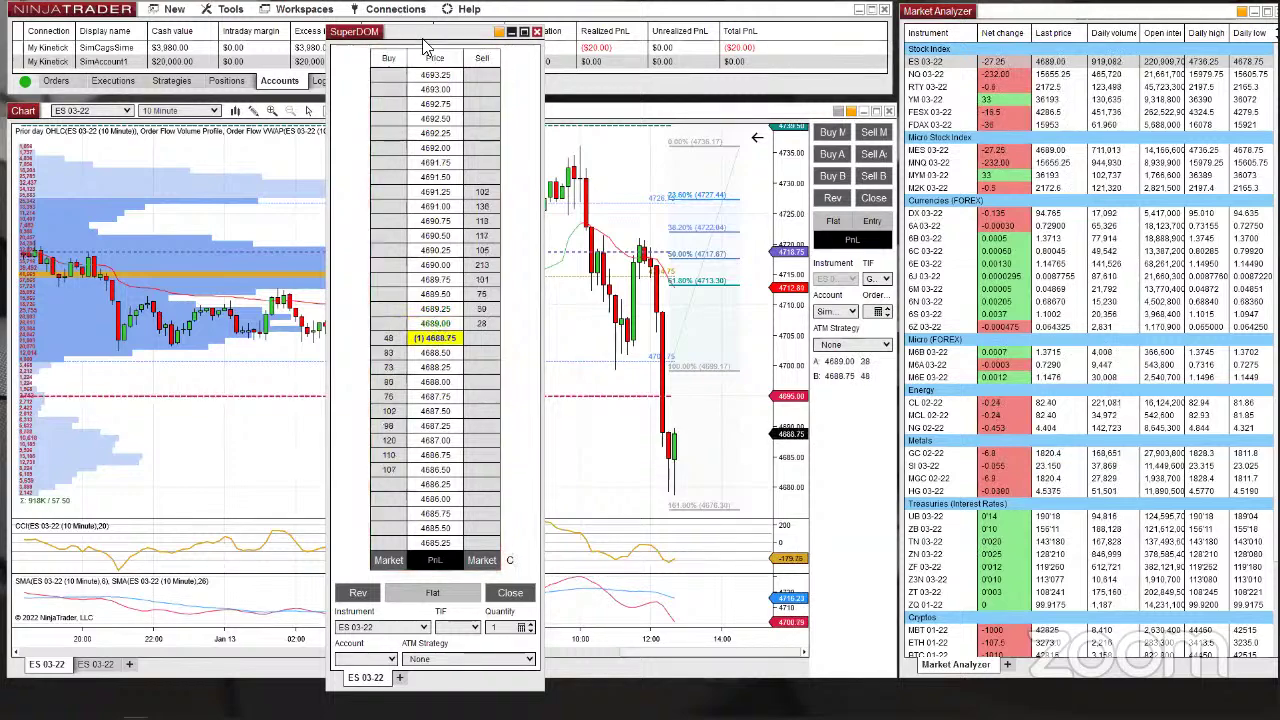
pyautogui.moveTo(425, 45); pyautogui.dragTo(863, 28)
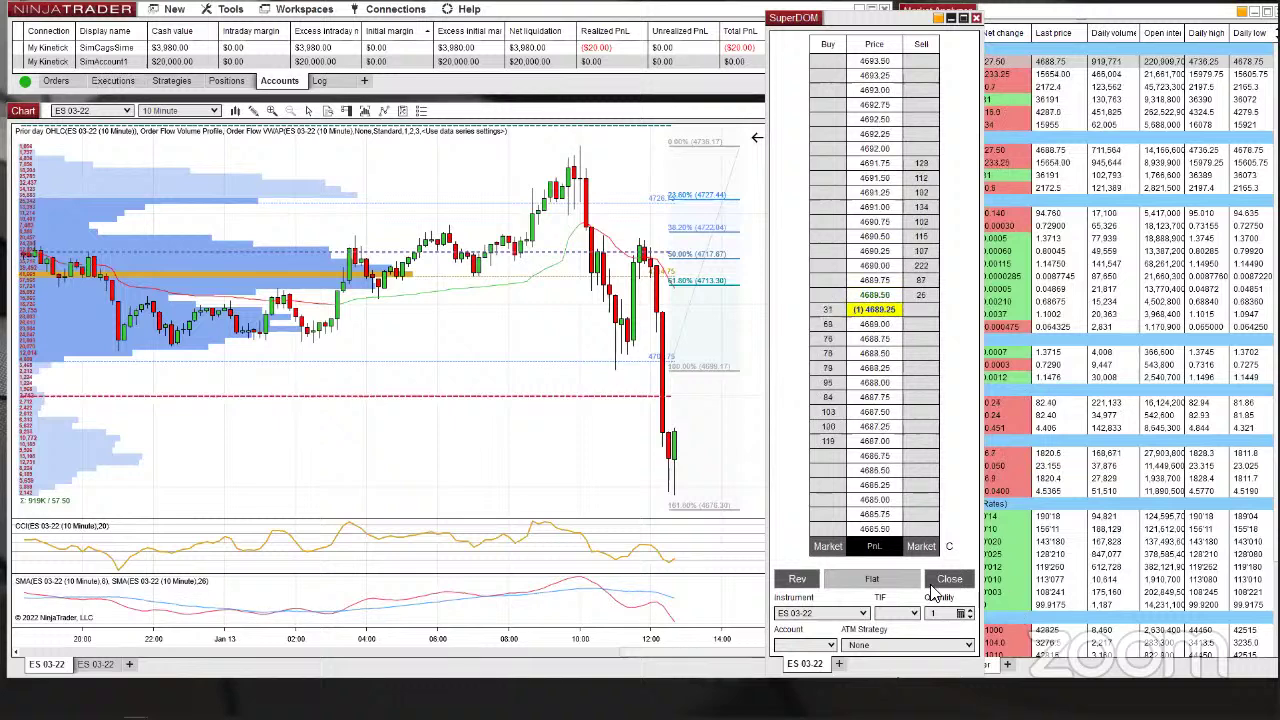
# Assign the first simulation account and place a 1-lot ES buy limit at 4690.00
pyautogui.click(826, 645)
pyautogui.click(816, 661)
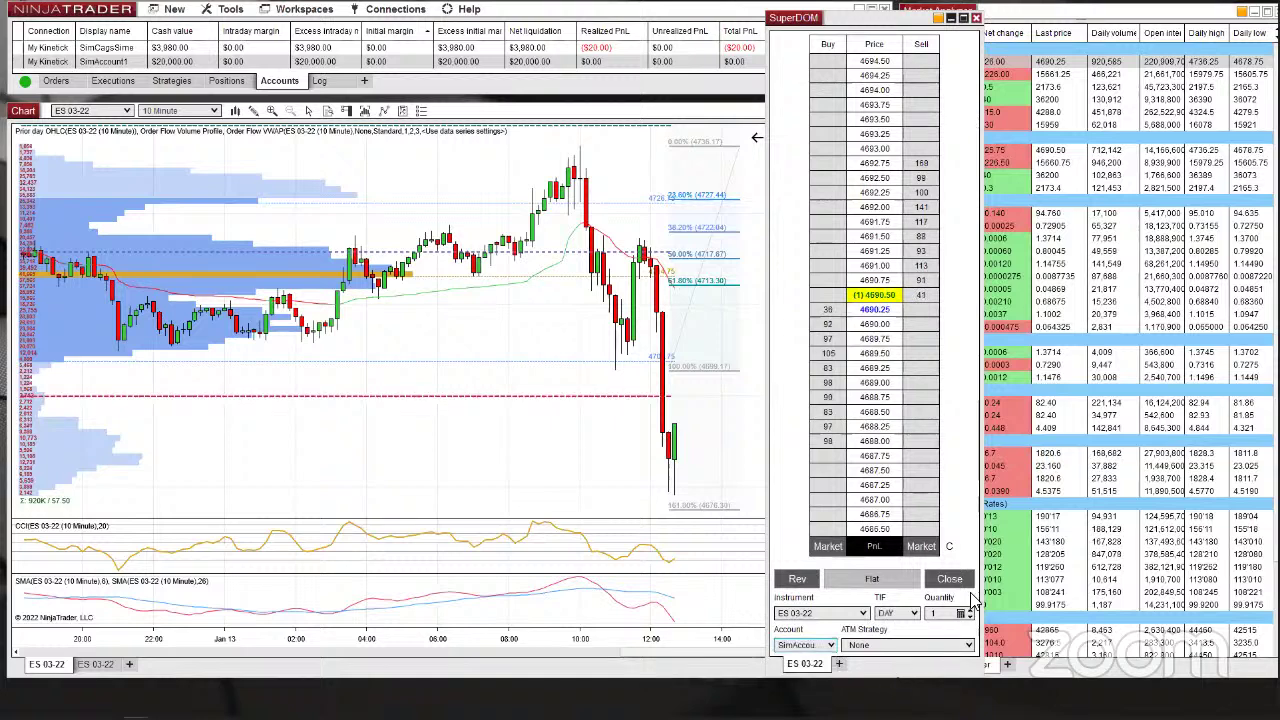
pyautogui.click(827, 326)
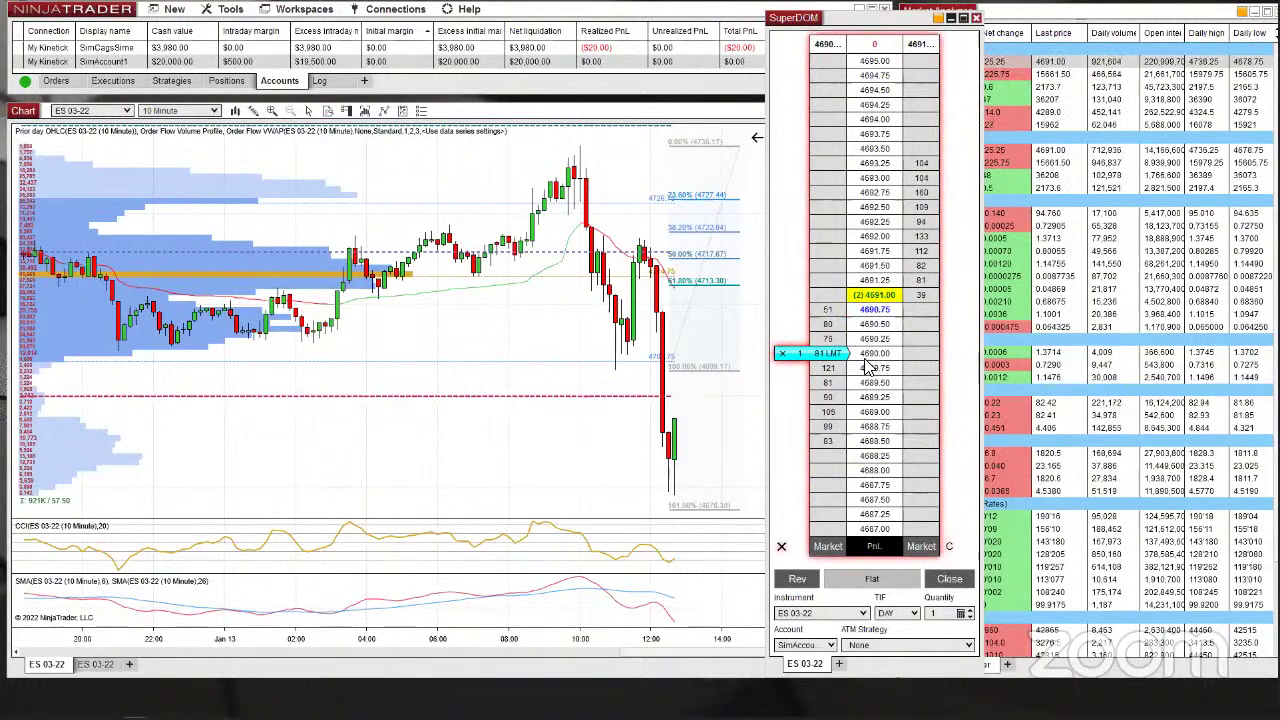
# Switch the SuperDOM to the other simulation account and place a 1-lot buy limit at 4690.00
pyautogui.click(560, 474)
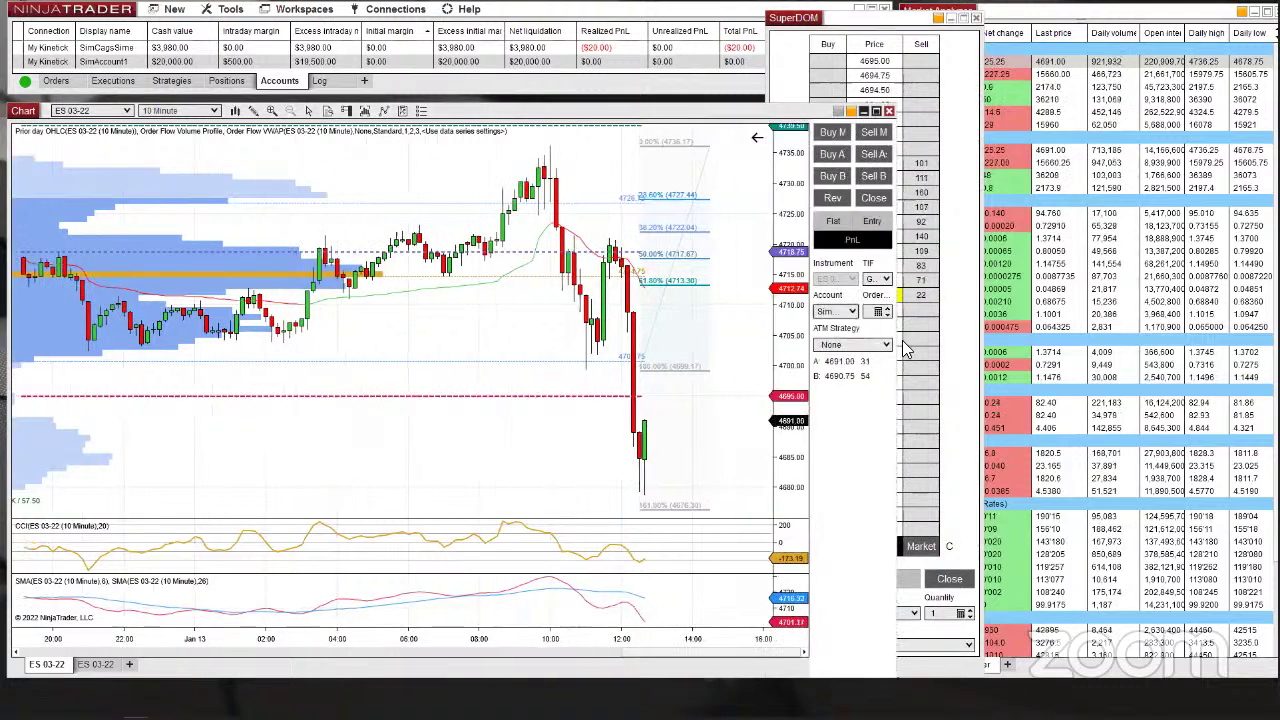
pyautogui.click(962, 410)
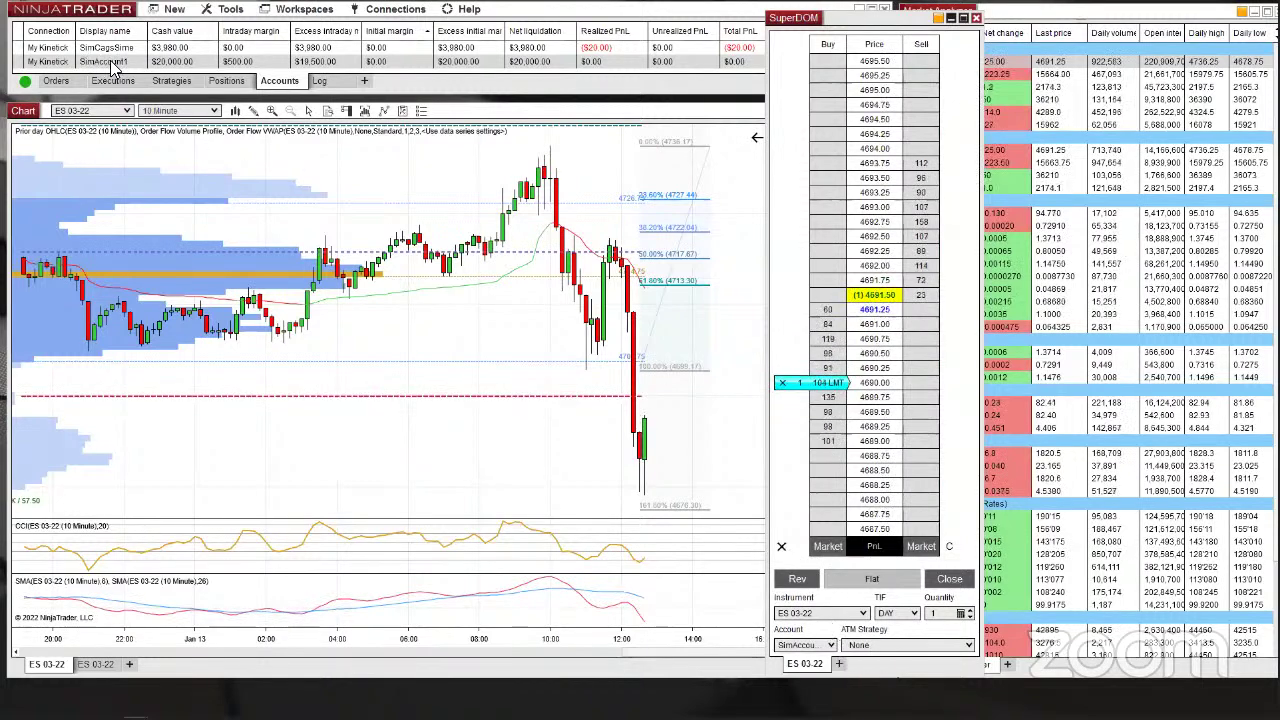
pyautogui.moveTo(787, 366); pyautogui.dragTo(785, 372)
pyautogui.click(832, 645)
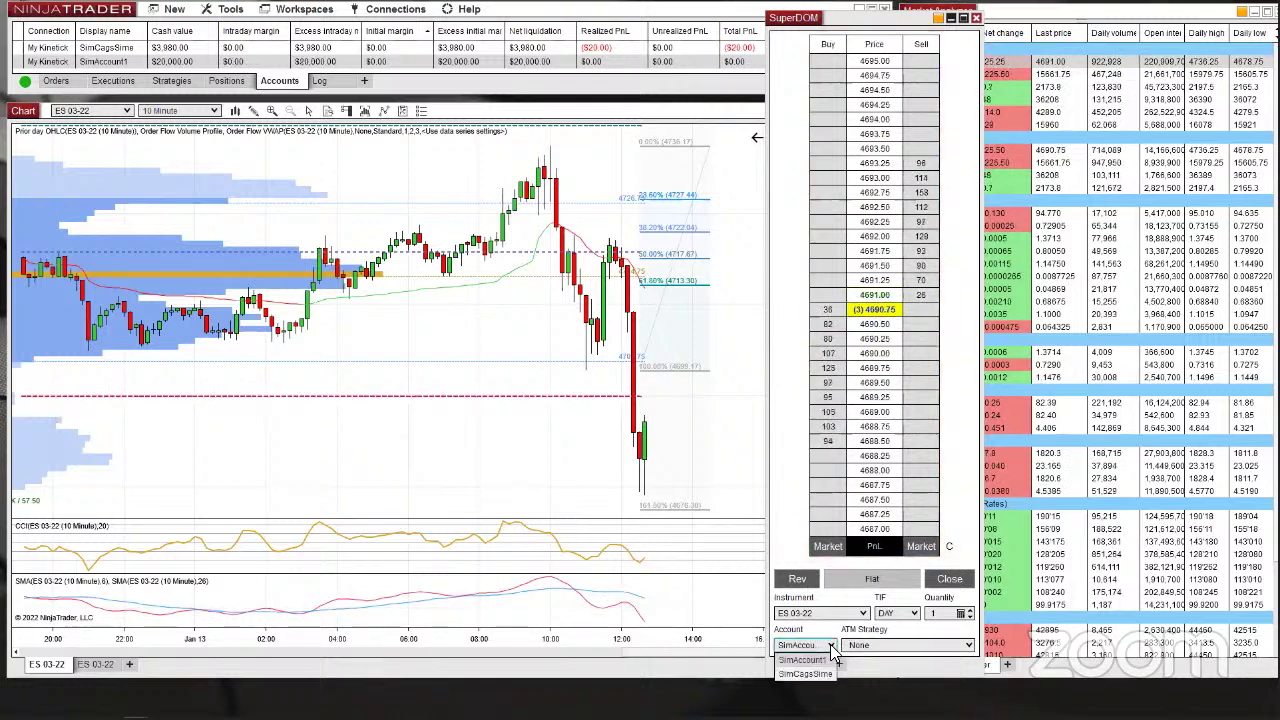
pyautogui.click(805, 675)
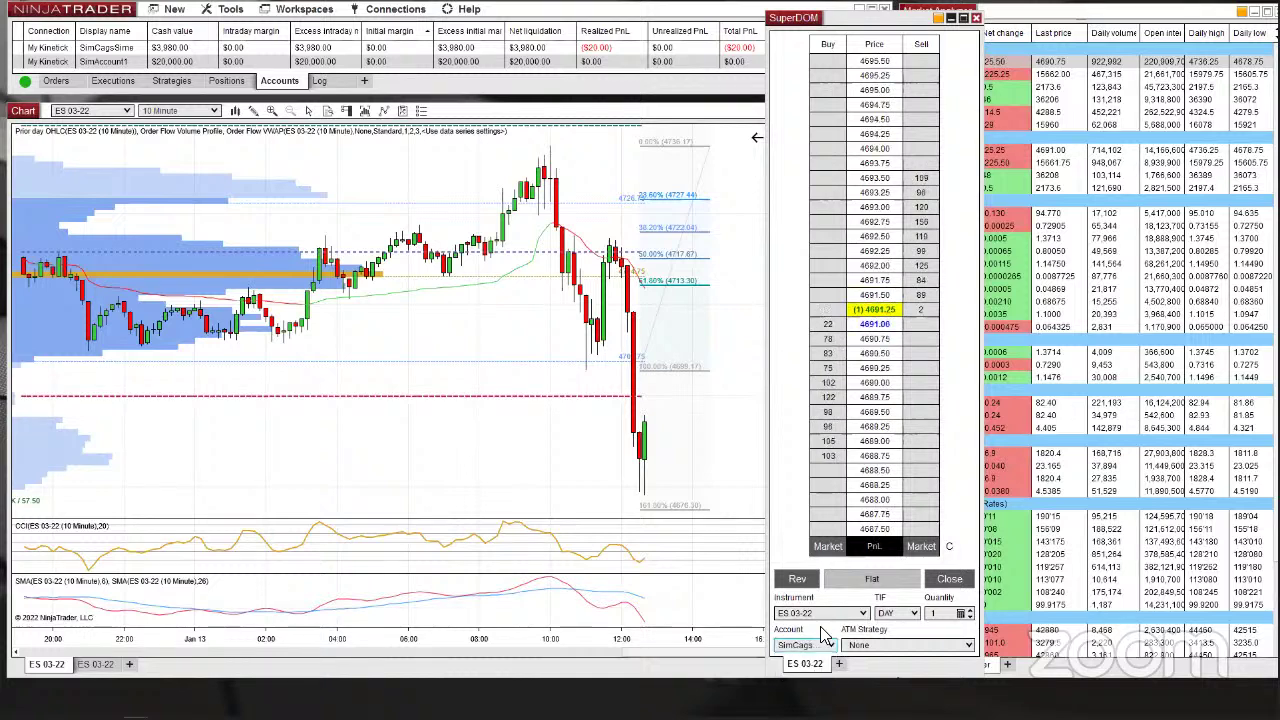
pyautogui.click(826, 383)
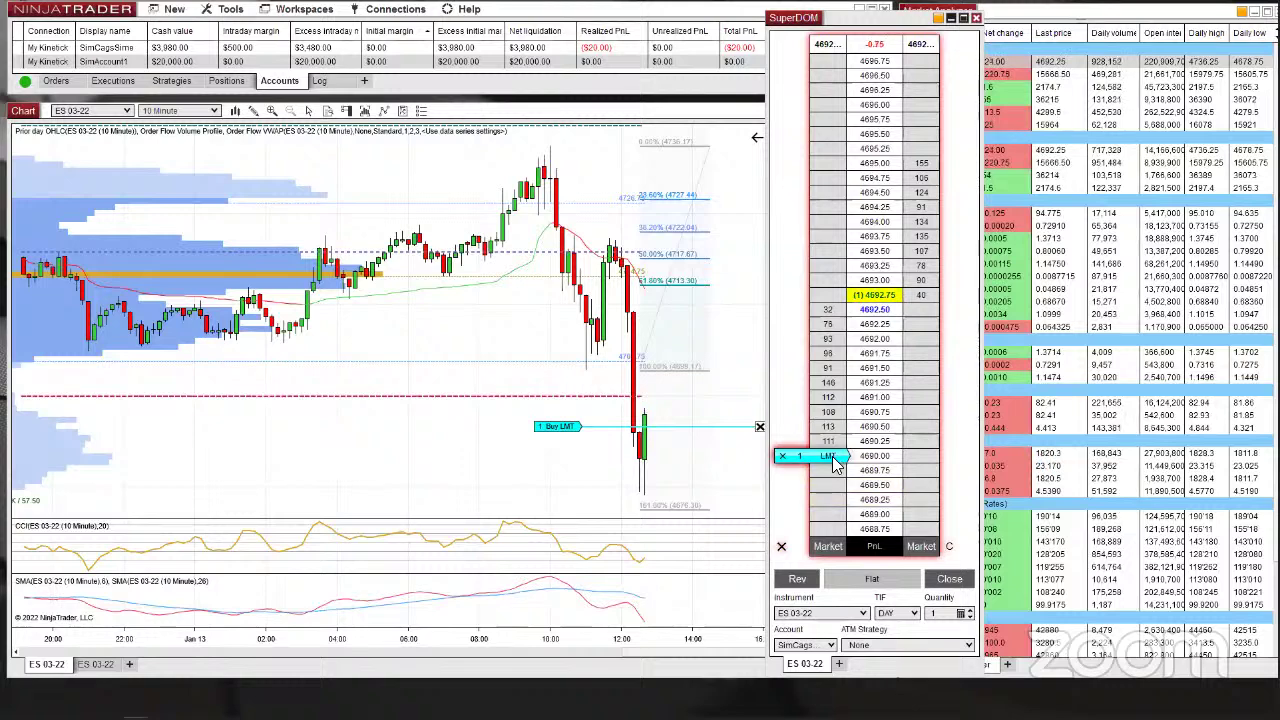
# Fill the one-lot ES 03-22 buy, opening a long from 4691.75
pyautogui.click(828, 365)
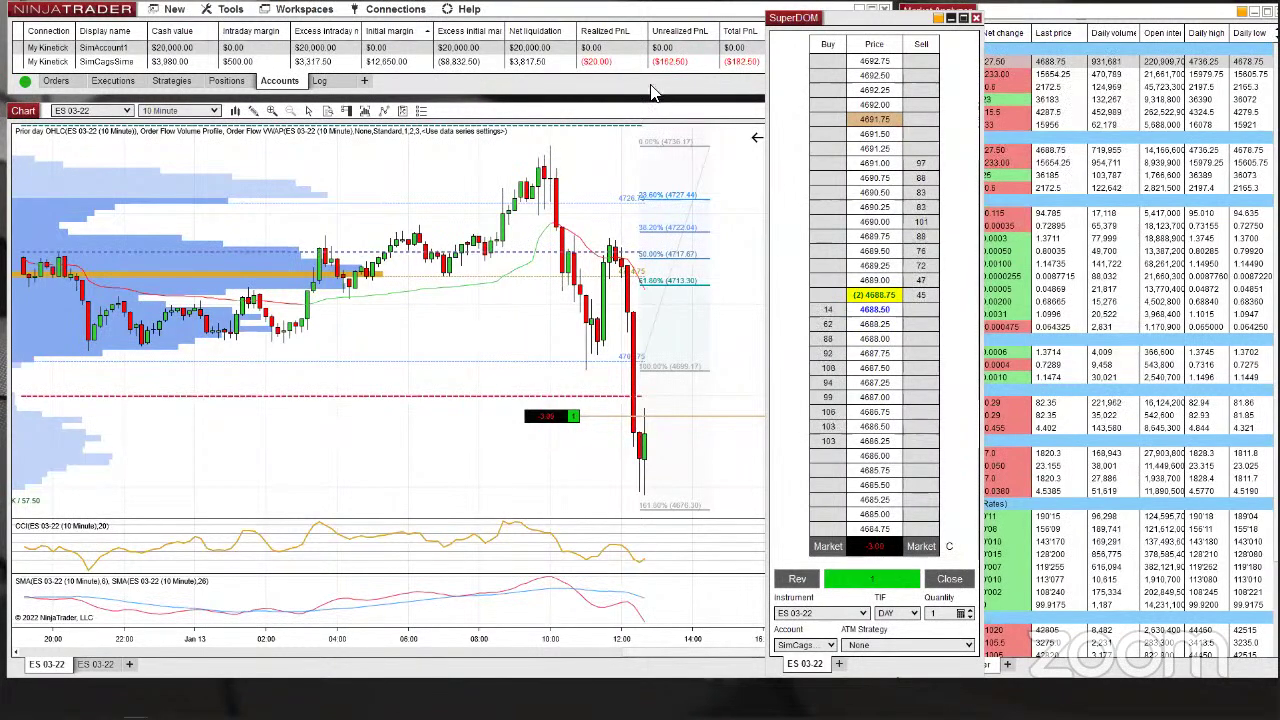
# Add a second ES contract with a buy limit at 4687.00, averaging the long at 4689.50
pyautogui.moveTo(852, 22); pyautogui.dragTo(1035, 19)
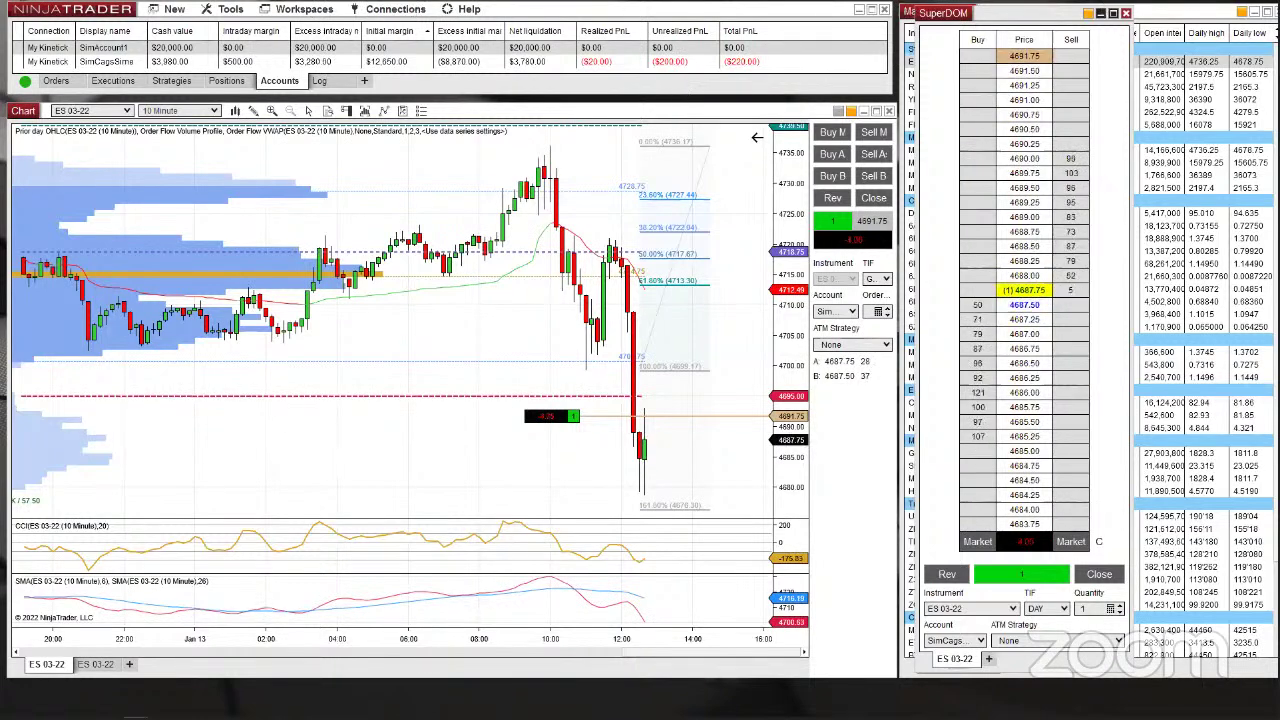
pyautogui.moveTo(1010, 12); pyautogui.dragTo(601, 22)
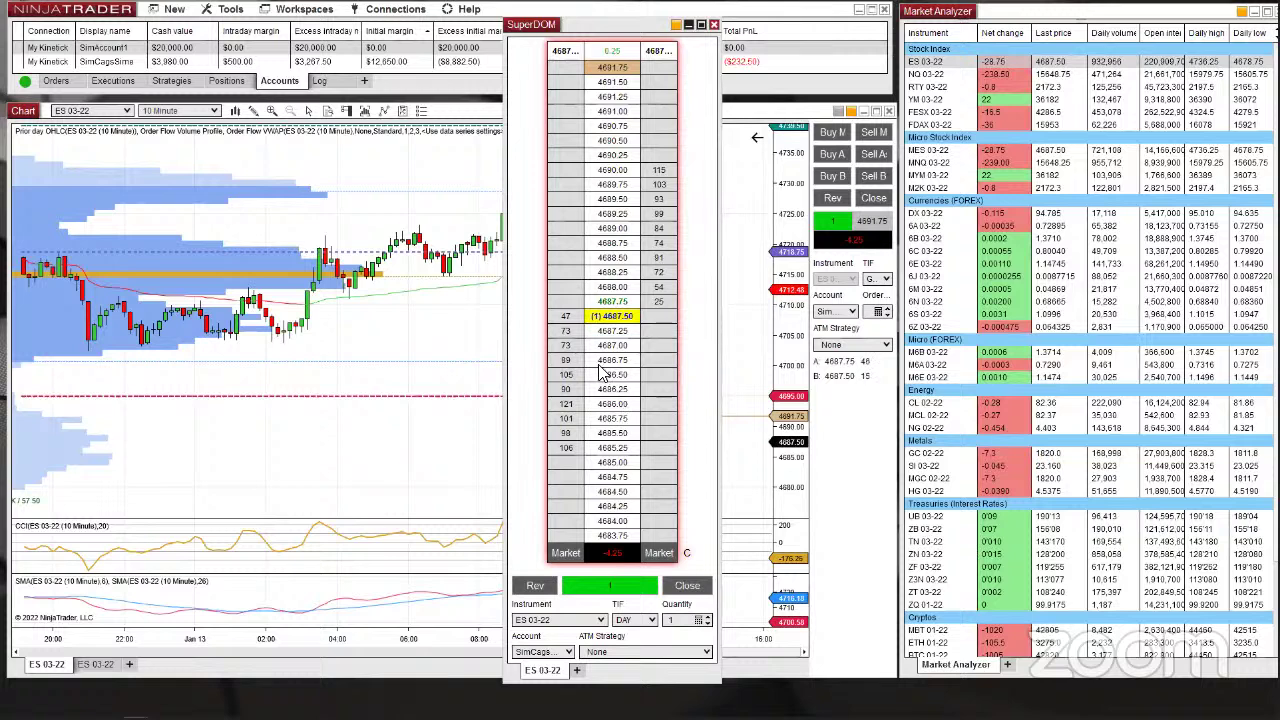
pyautogui.click(562, 346)
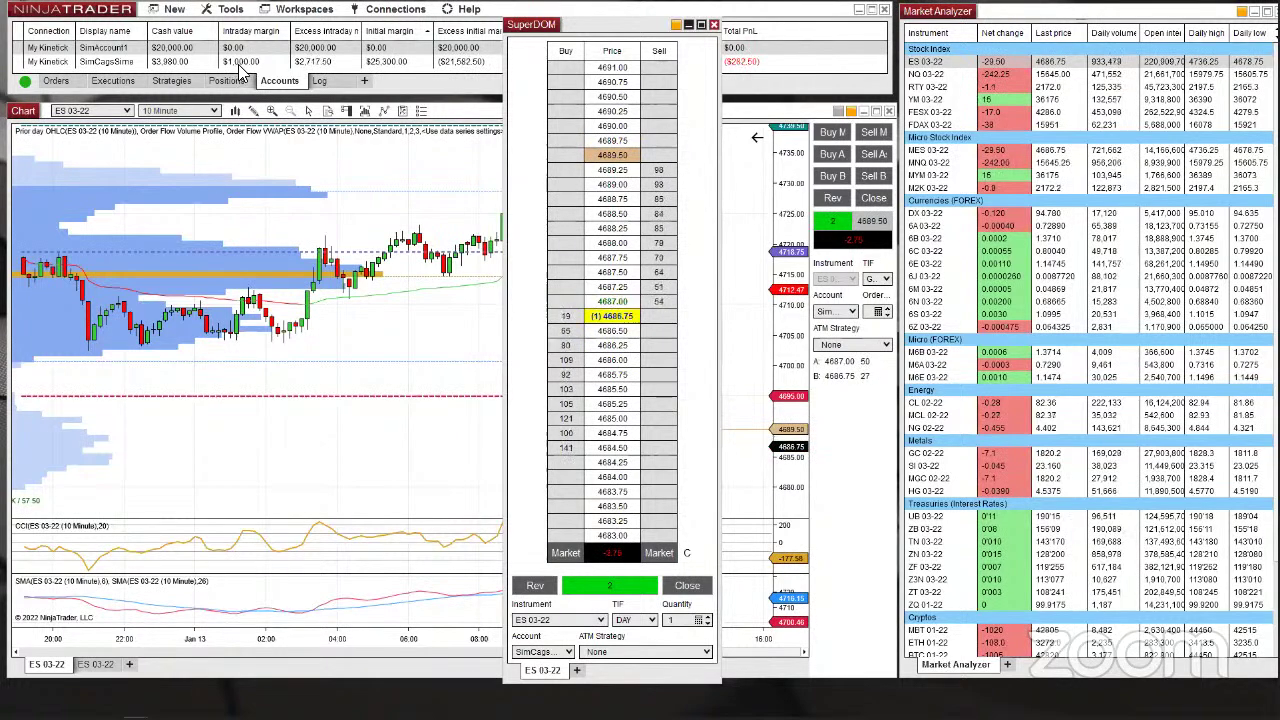
pyautogui.moveTo(600, 28); pyautogui.dragTo(1046, 22)
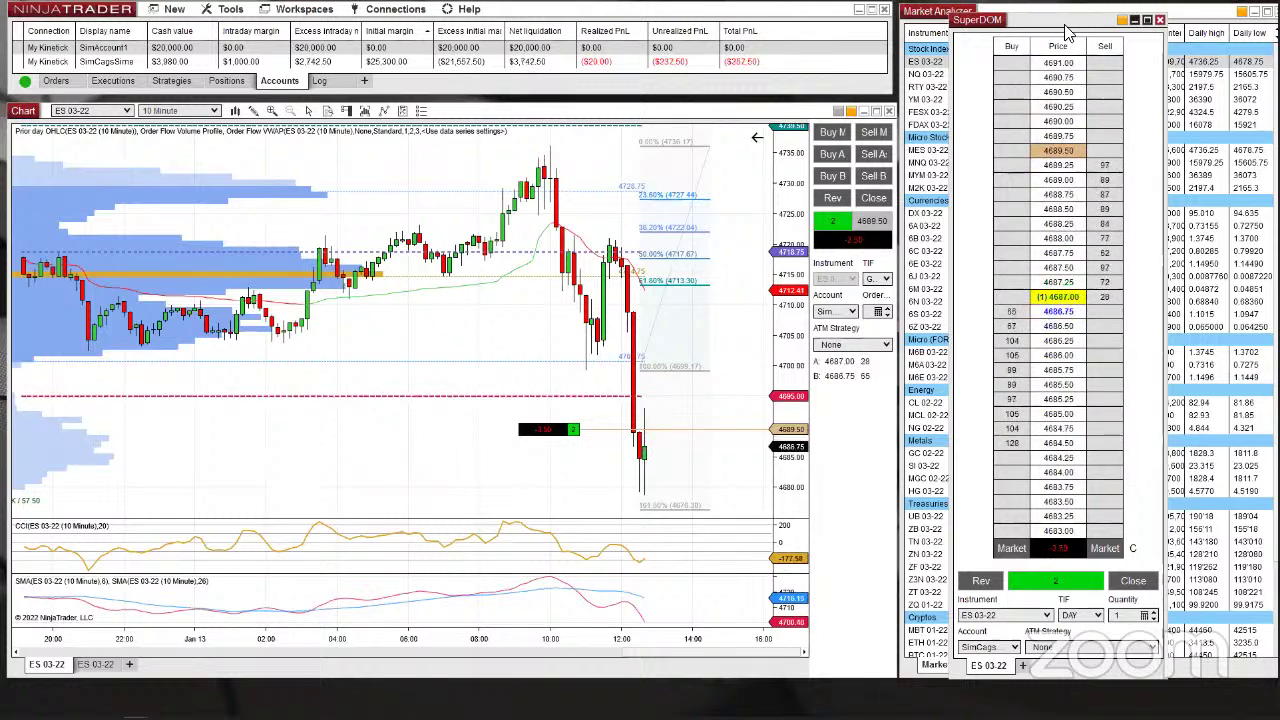
pyautogui.moveTo(1068, 33); pyautogui.dragTo(583, 31)
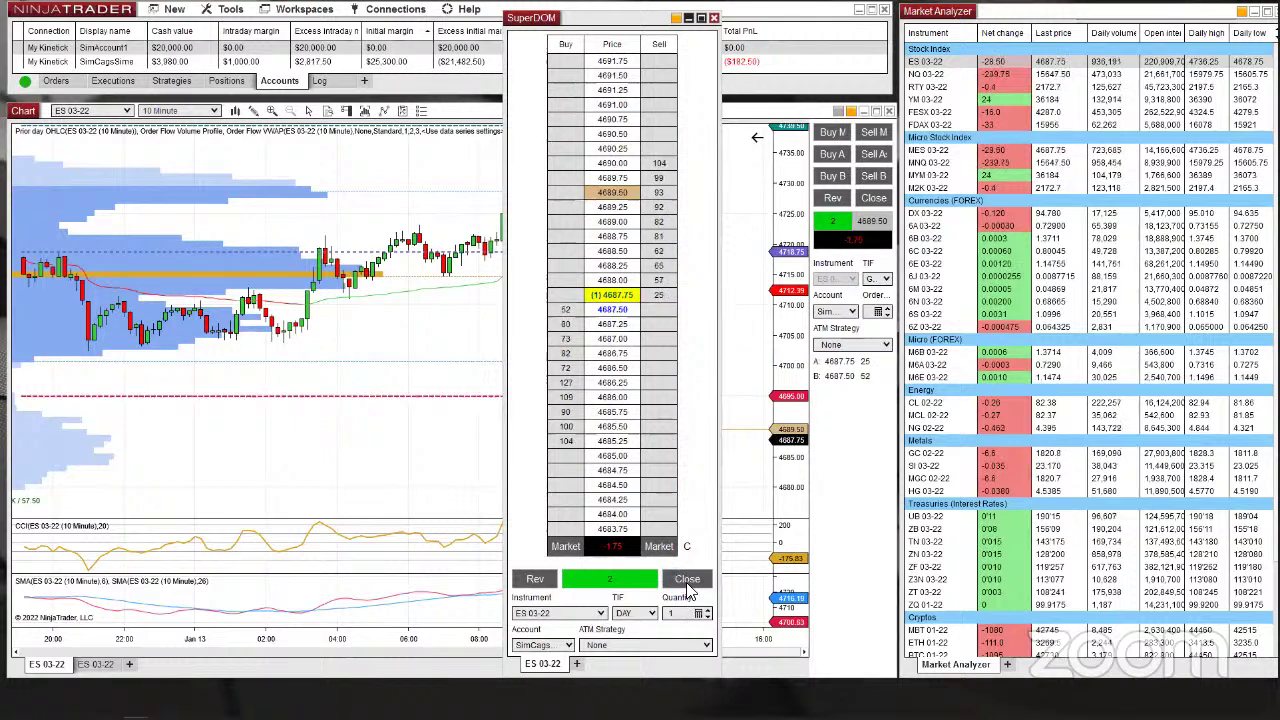
# Recentre the ladder and close the 2-contract ES long for a $132.50 realized loss
pyautogui.click(687, 545)
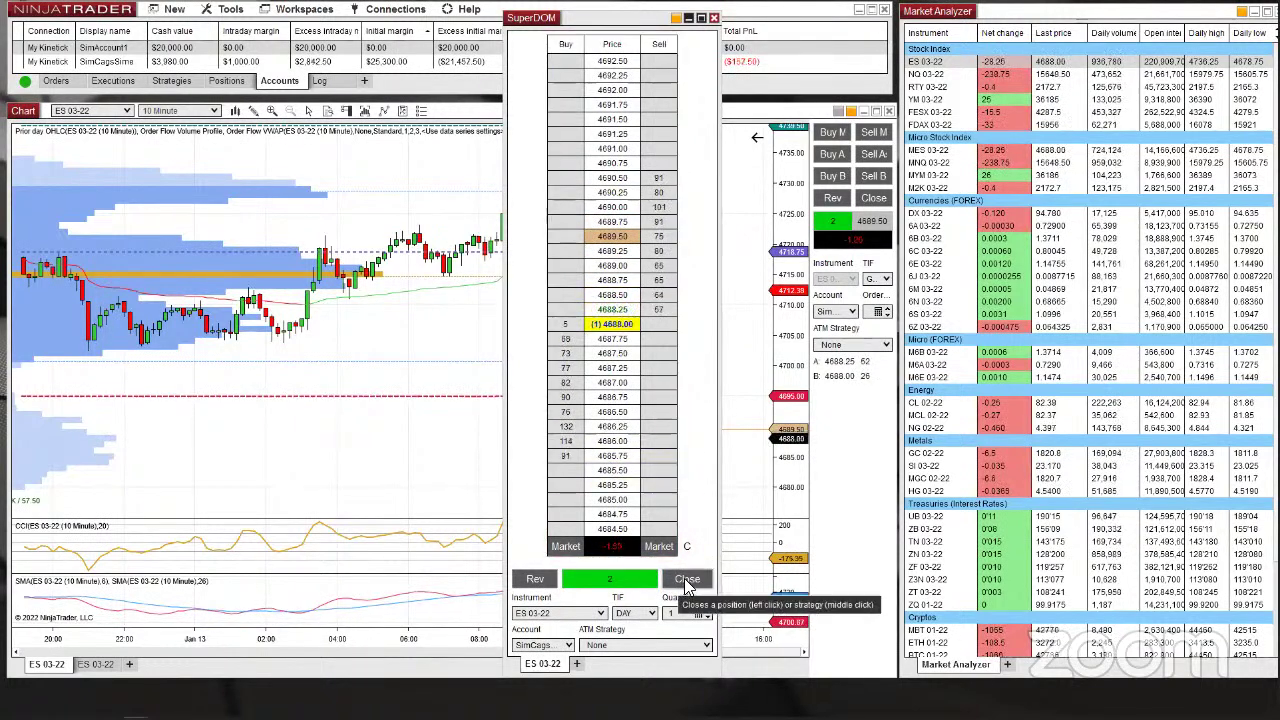
pyautogui.click(690, 586)
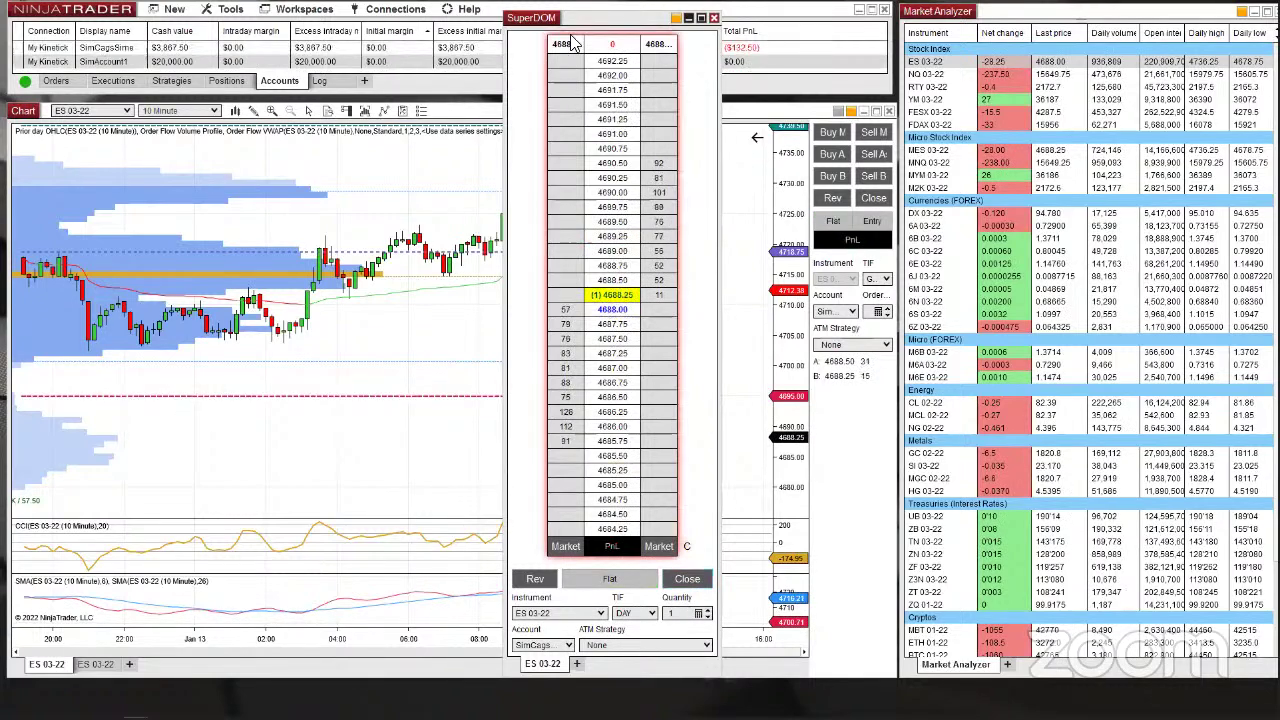
pyautogui.moveTo(610, 30); pyautogui.dragTo(1013, 85)
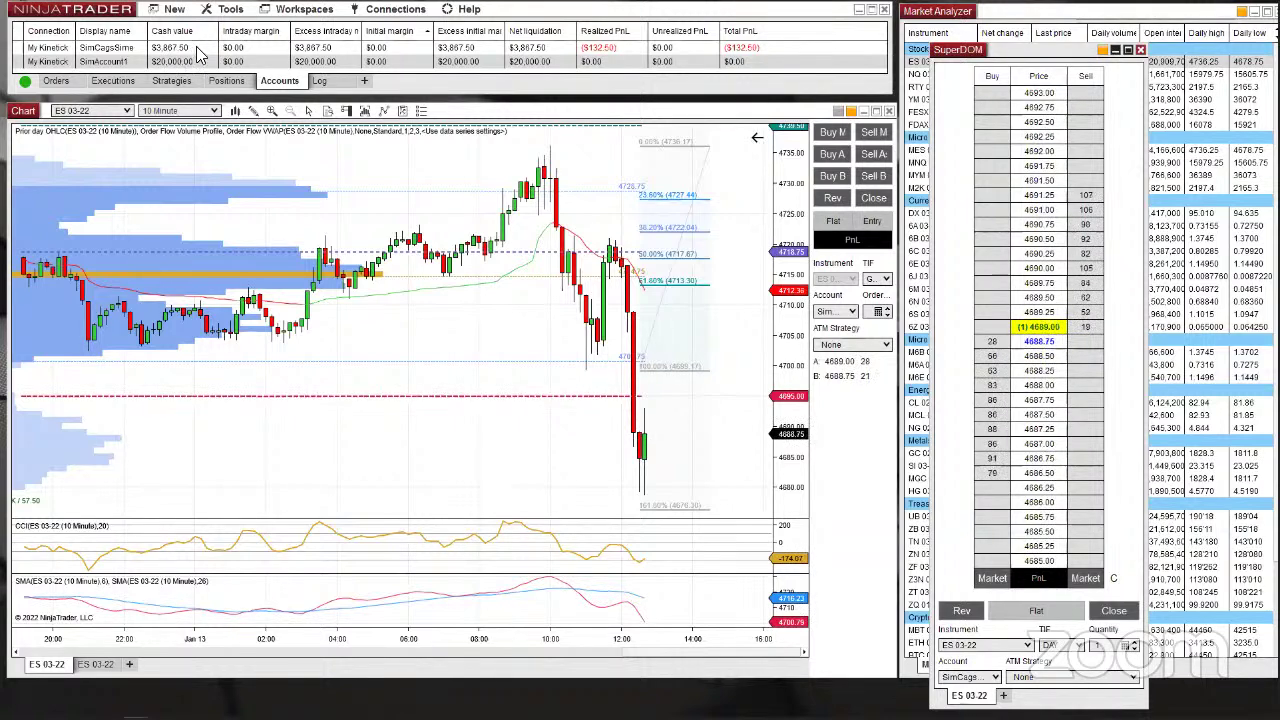
pyautogui.moveTo(1022, 60); pyautogui.dragTo(364, 57)
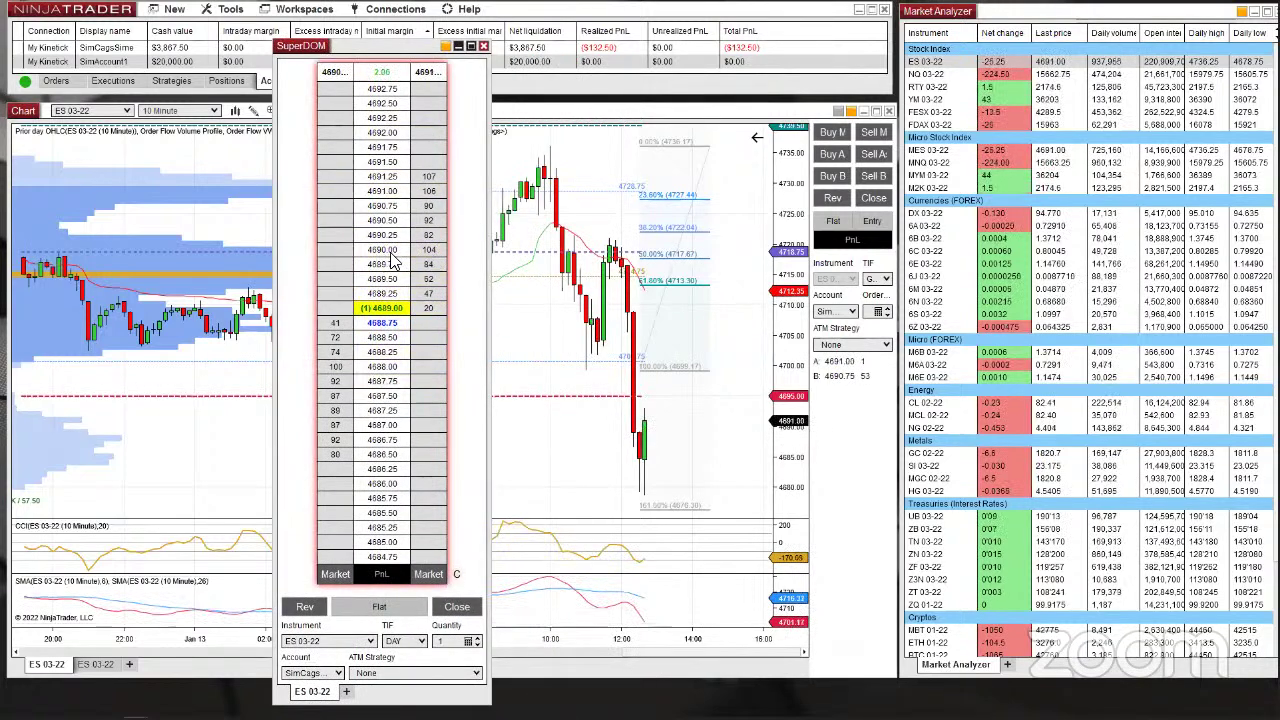
# Sell one ES 03-22 contract at 4690.00 to open a short position
pyautogui.click(391, 250)
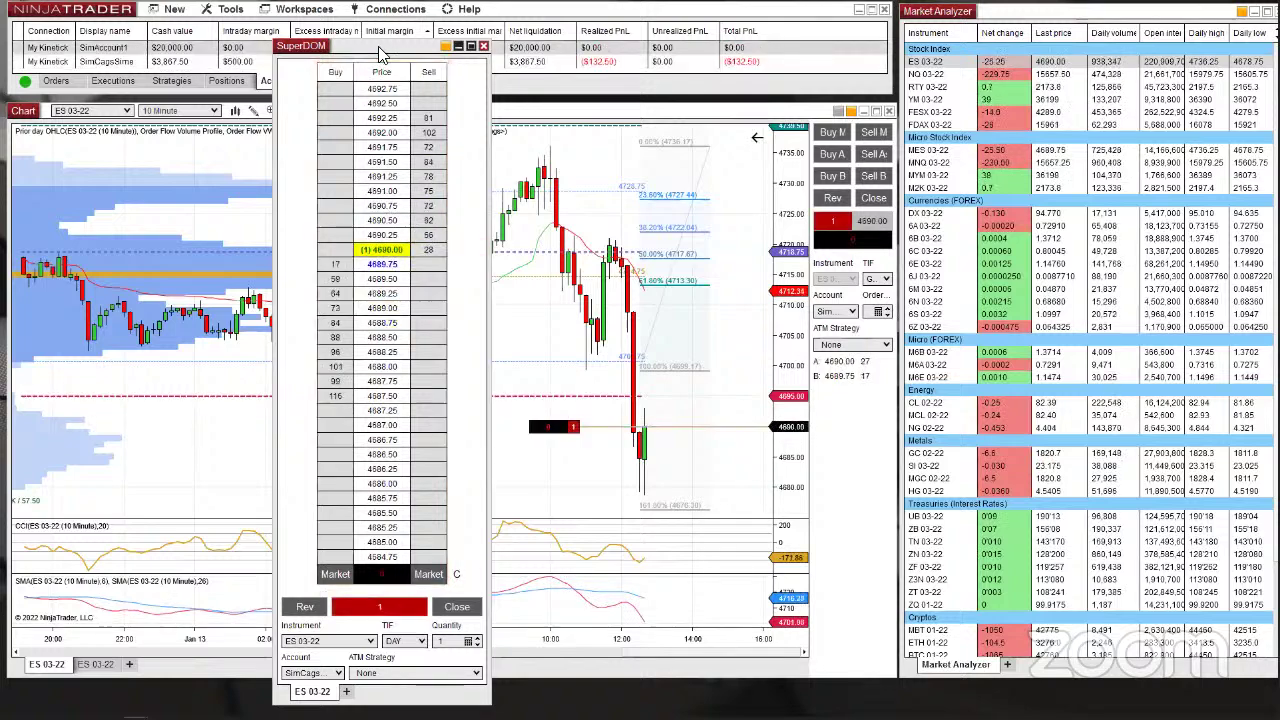
pyautogui.moveTo(386, 47); pyautogui.dragTo(930, 16)
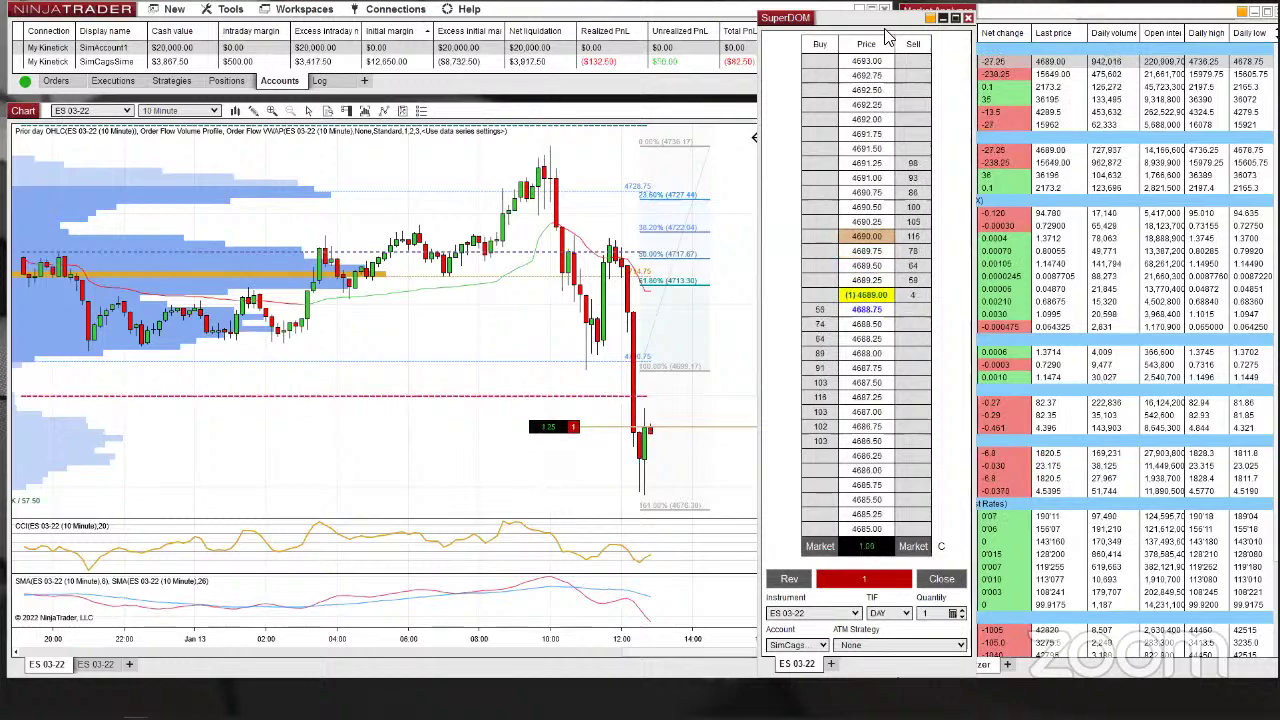
# Place a one-lot ES buy limit at 4681.75 from the chart's order menu
pyautogui.moveTo(880, 28); pyautogui.dragTo(950, 16)
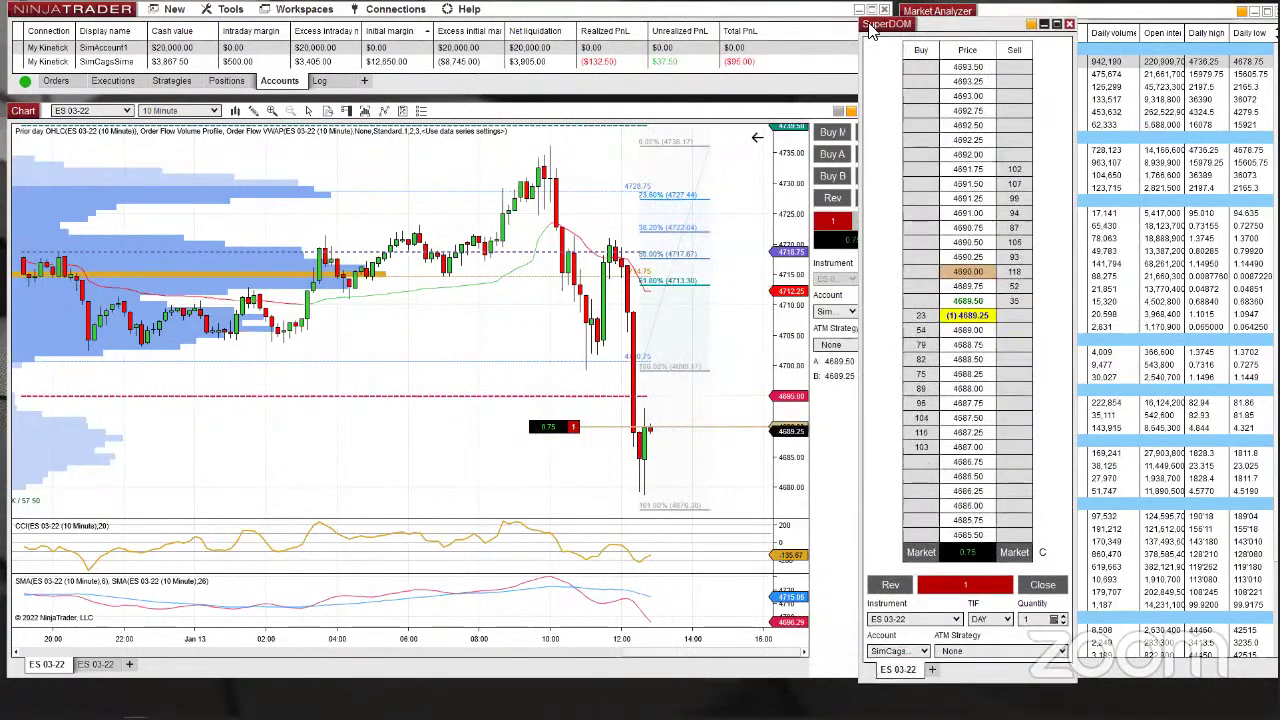
pyautogui.click(608, 114)
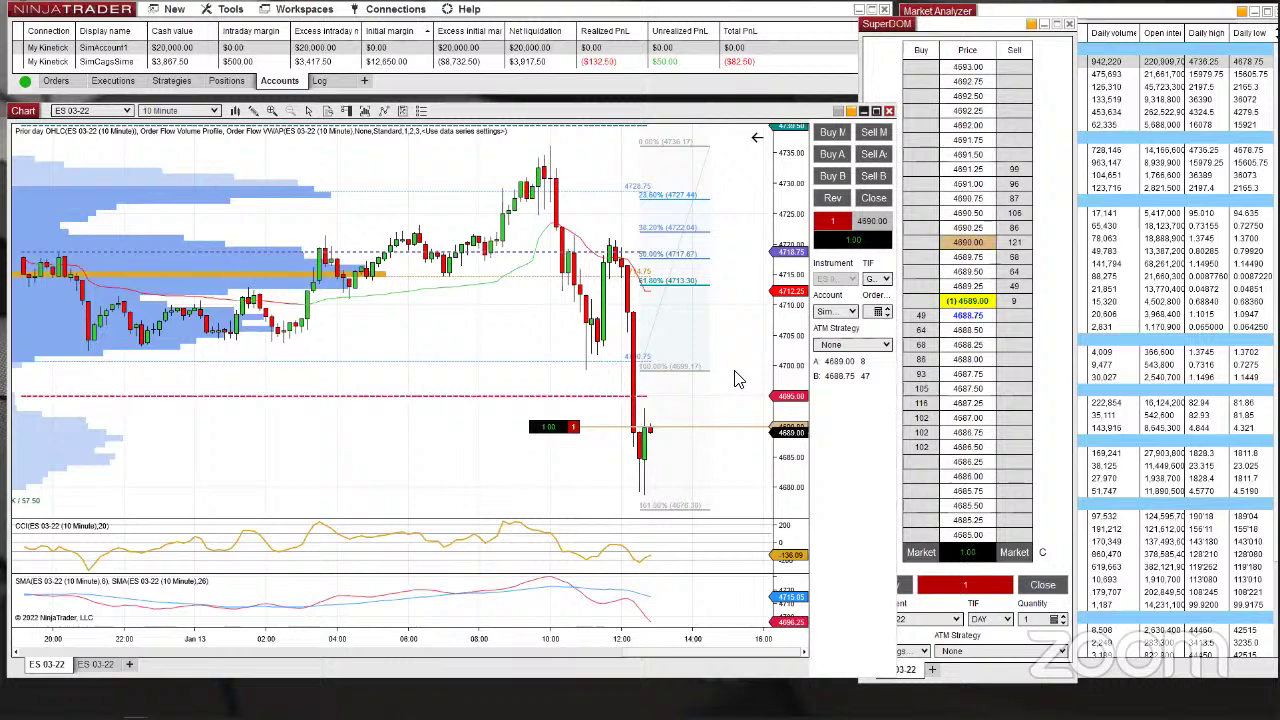
pyautogui.rightClick(590, 471)
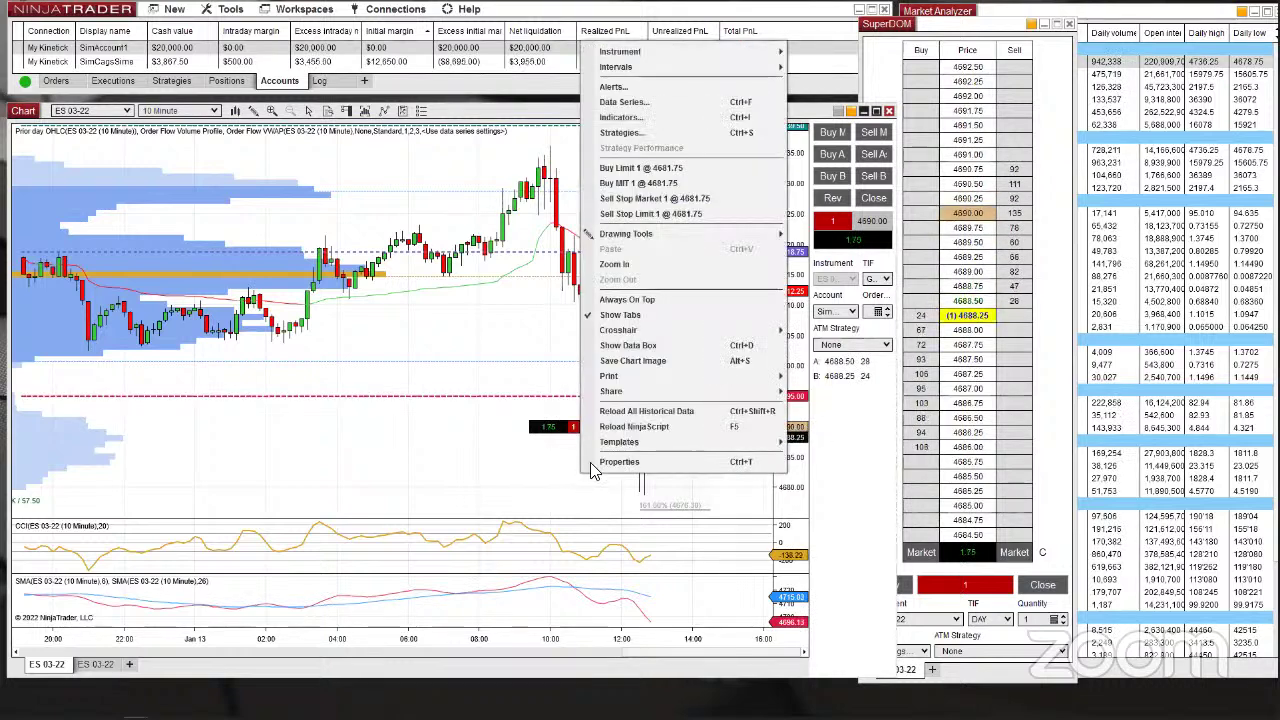
pyautogui.click(640, 168)
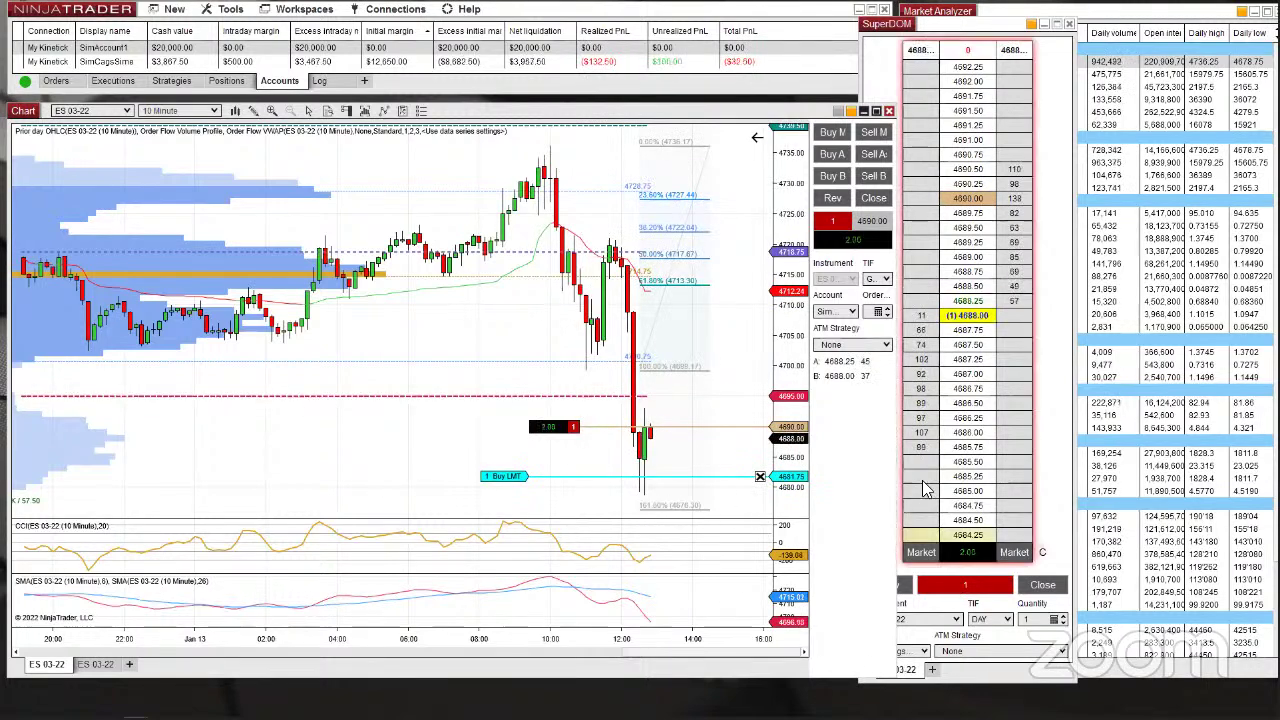
# Move the SuperDOM left to uncover the Market Analyzer's instrument columns
pyautogui.click(968, 397)
pyautogui.scroll(-7, 968, 397)
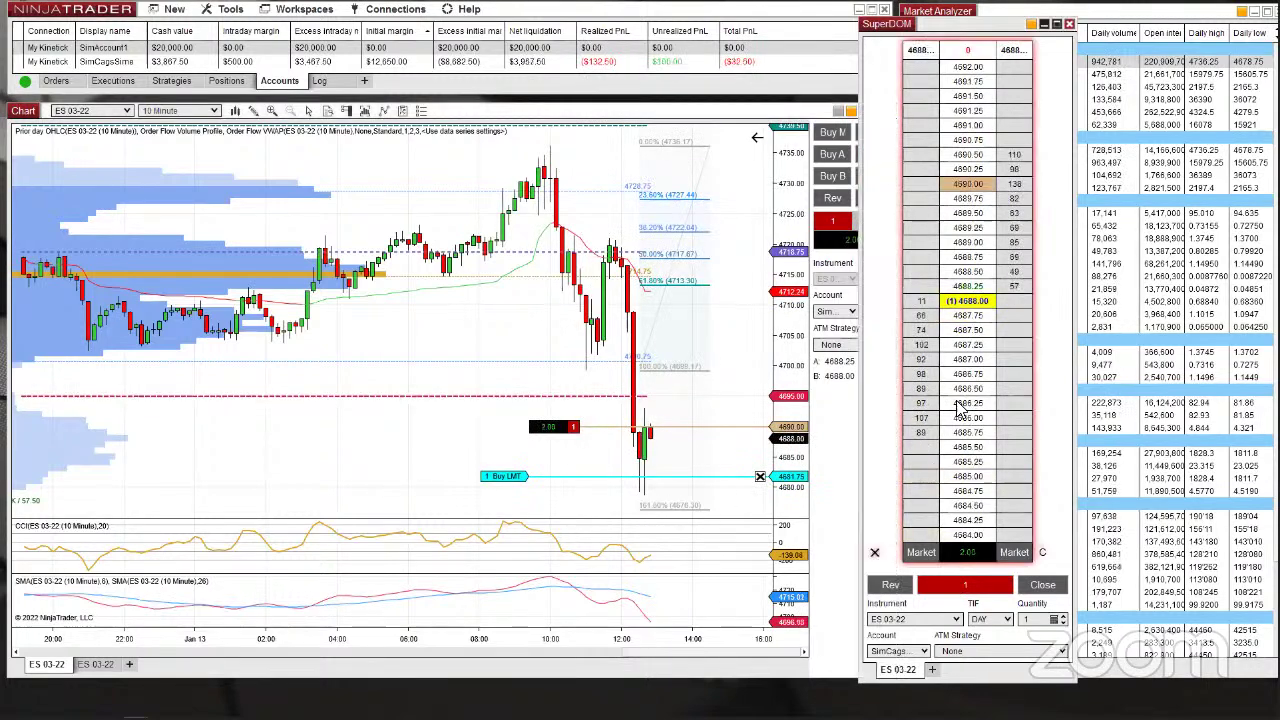
pyautogui.scroll(-2, 945, 420)
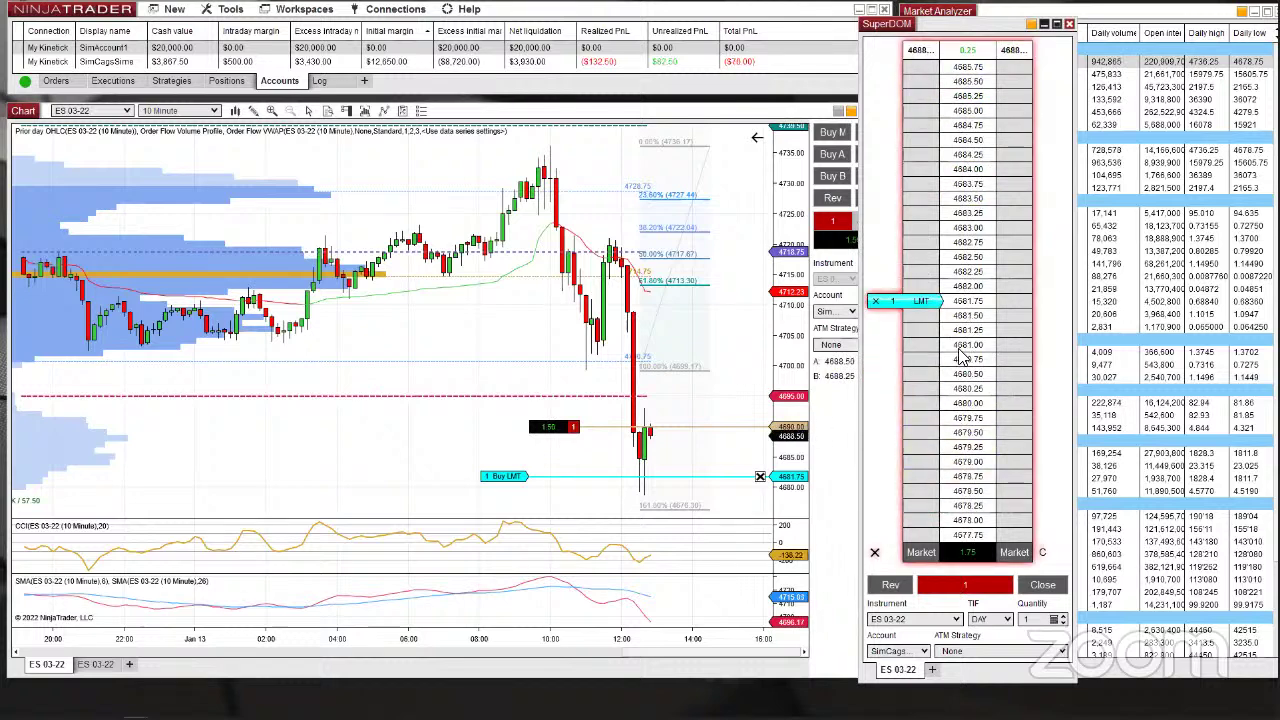
pyautogui.scroll(5, 968, 370)
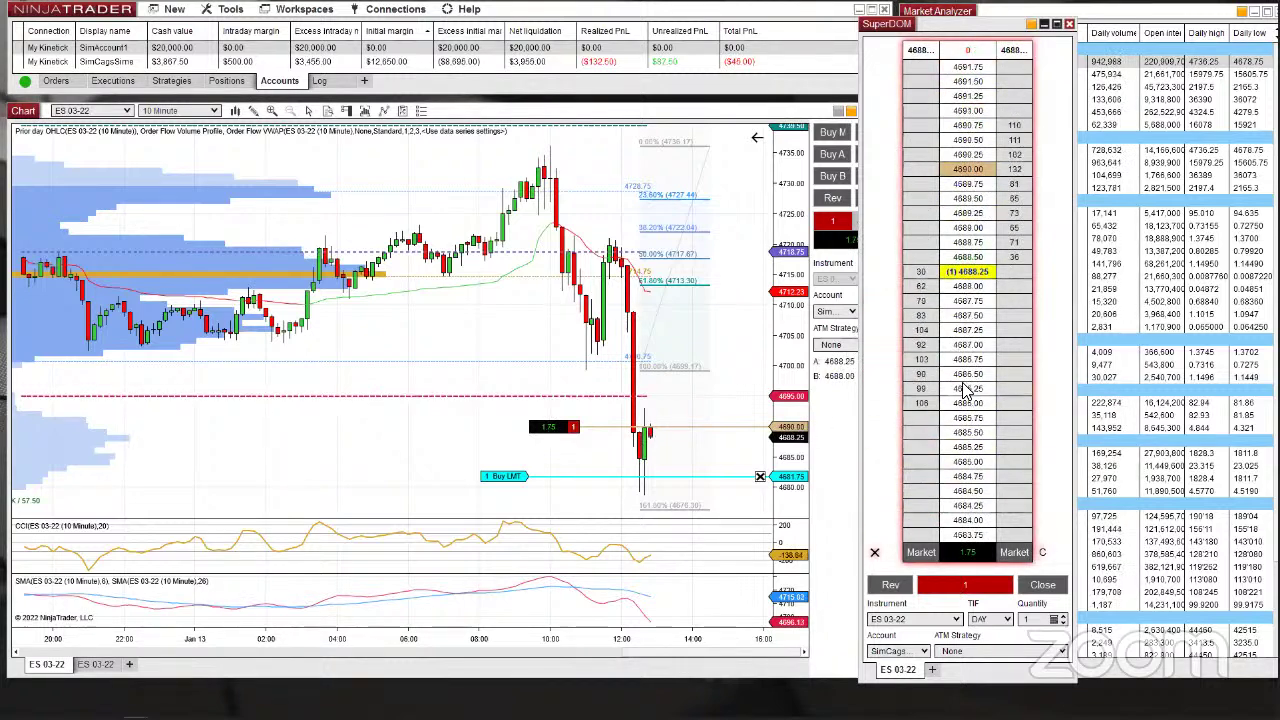
pyautogui.moveTo(983, 22); pyautogui.dragTo(774, 16)
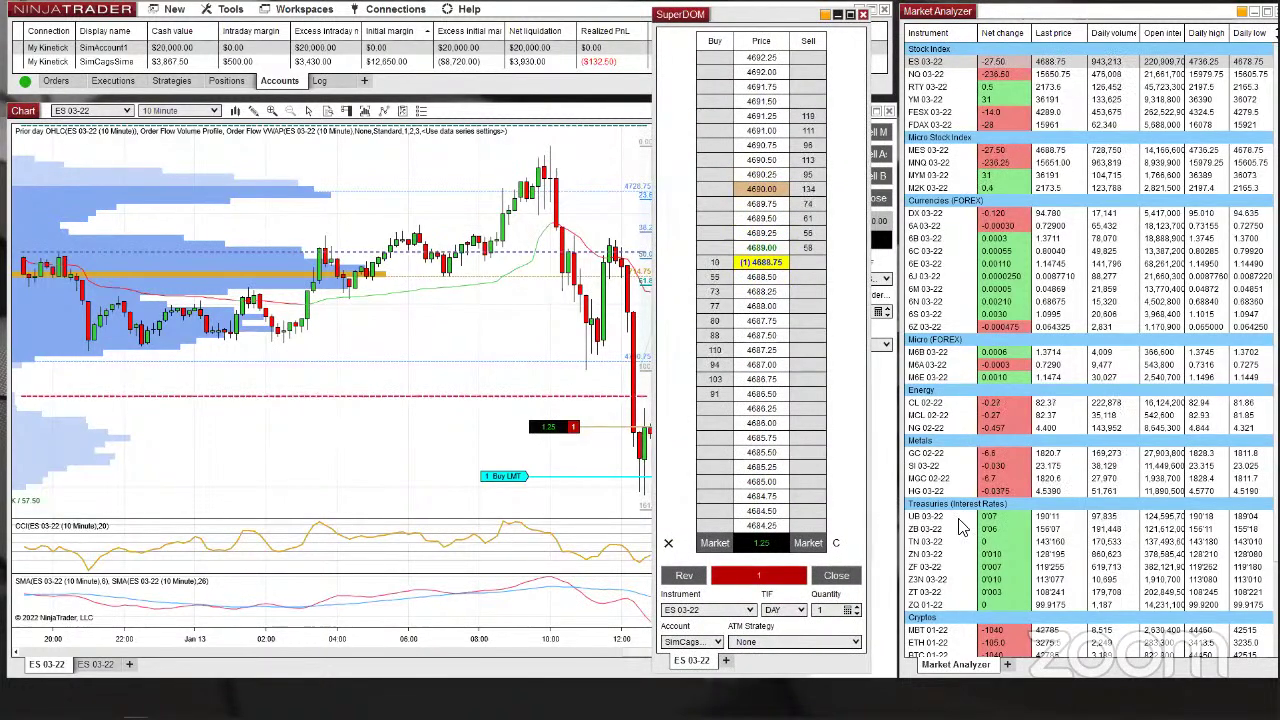
# Switch the linked chart and ladder to MCL 02-22, rescaling the chart and repositioning the ladder
pyautogui.click(931, 416)
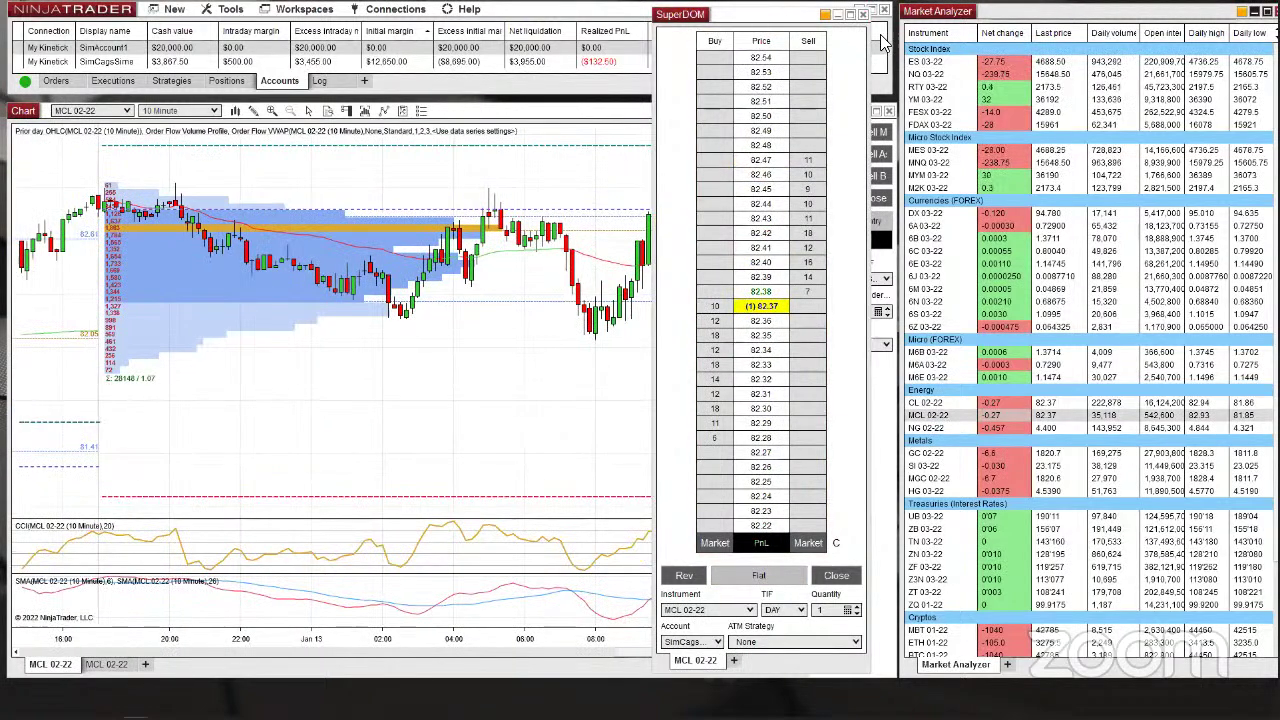
pyautogui.moveTo(760, 14); pyautogui.dragTo(1060, 27)
pyautogui.moveTo(548, 650)
pyautogui.mouseDown()
pyautogui.moveTo(560, 650)
pyautogui.moveTo(522, 650)
pyautogui.moveTo(534, 650)
pyautogui.mouseUp()
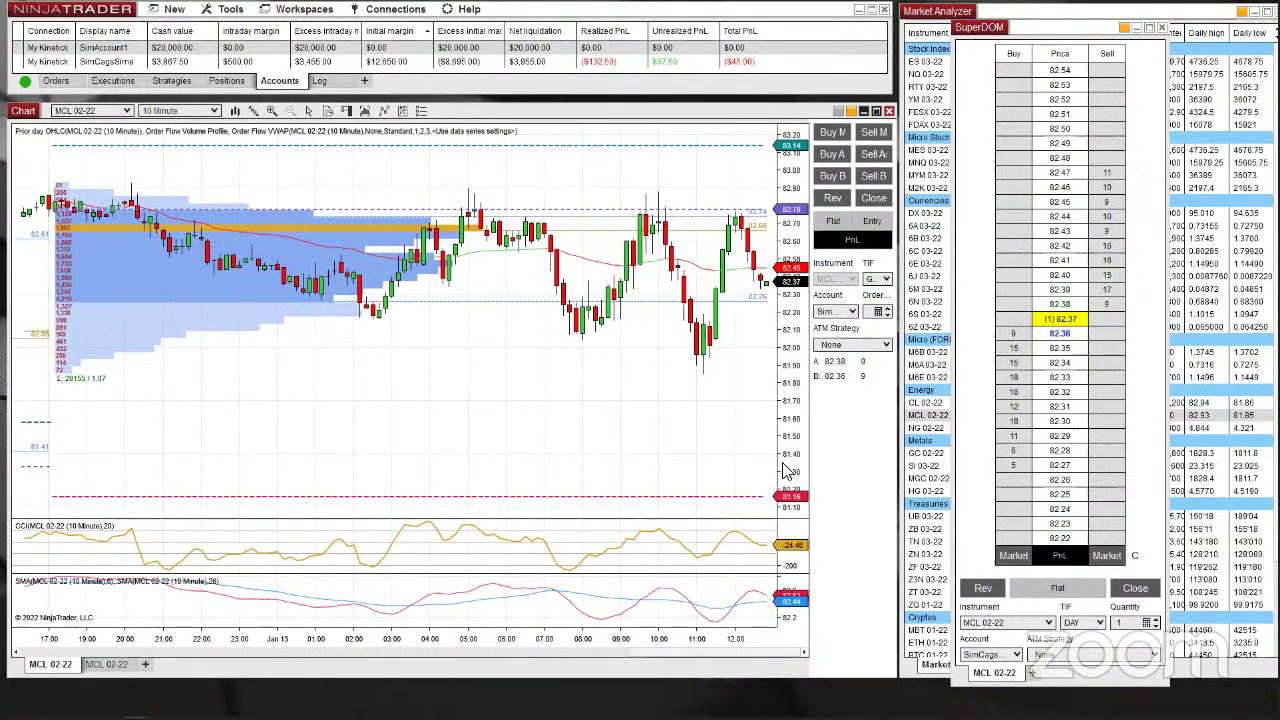
pyautogui.moveTo(785, 470); pyautogui.dragTo(640, 407)
pyautogui.moveTo(985, 27); pyautogui.dragTo(581, 100)
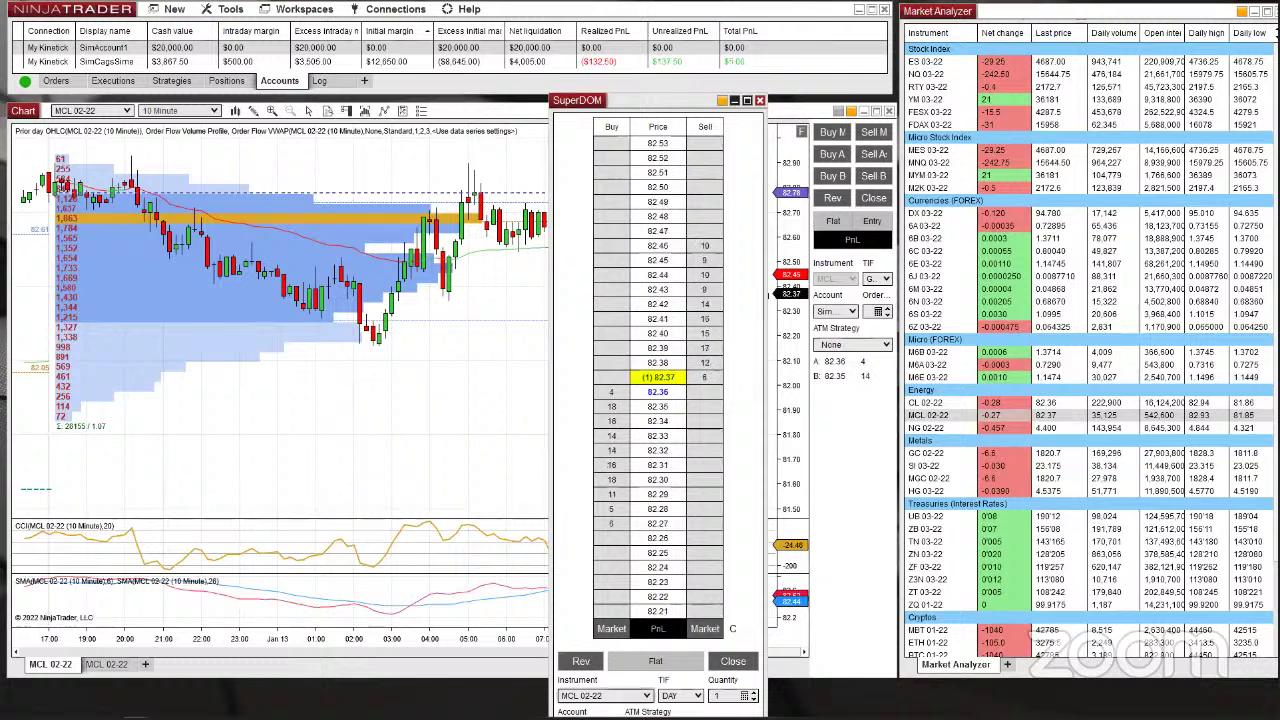
pyautogui.moveTo(660, 101); pyautogui.dragTo(669, 24)
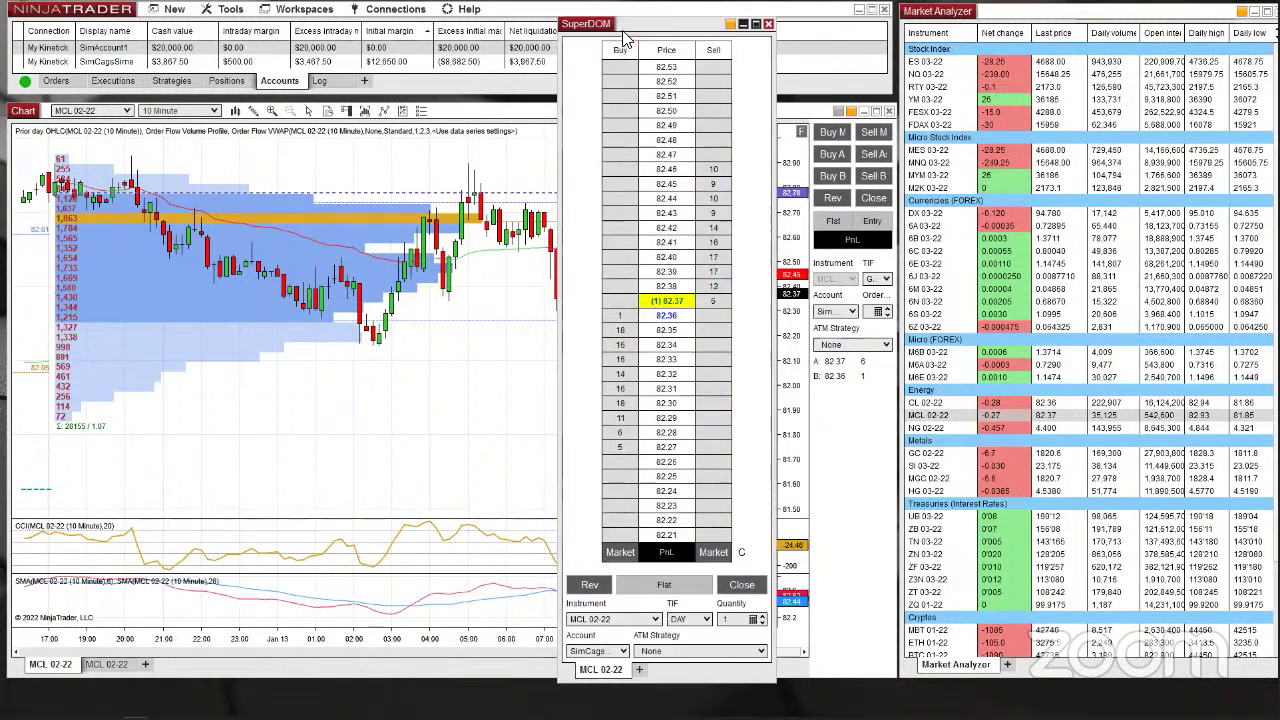
pyautogui.moveTo(645, 24); pyautogui.dragTo(732, 27)
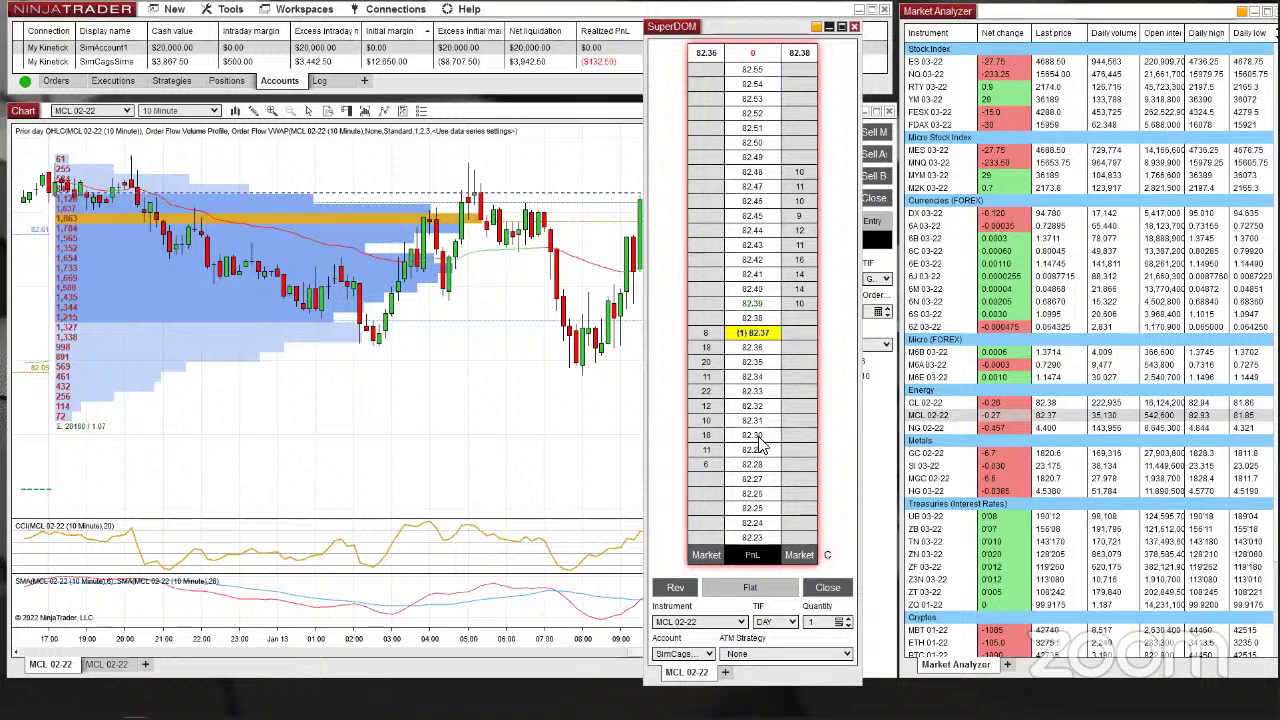
# Place a 1-contract MCL 02-22 buy limit at 82.30 and let it fill
pyautogui.click(706, 438)
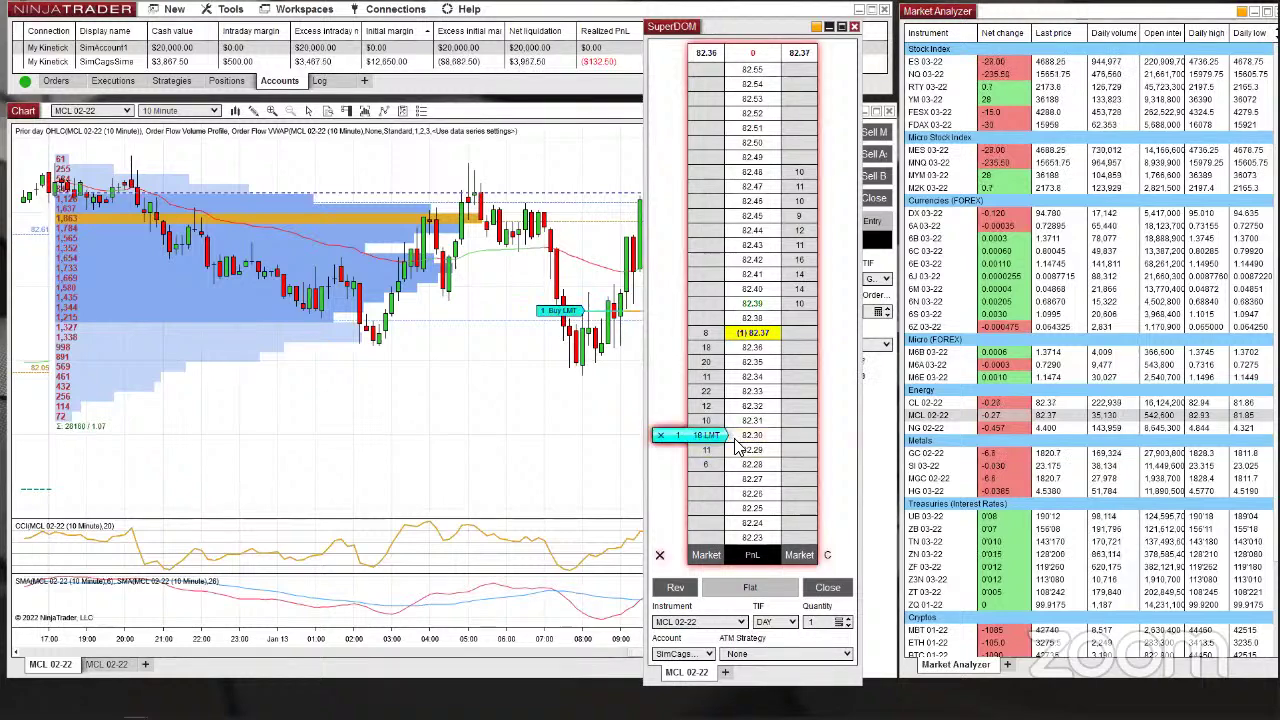
pyautogui.moveTo(771, 31); pyautogui.dragTo(879, 30)
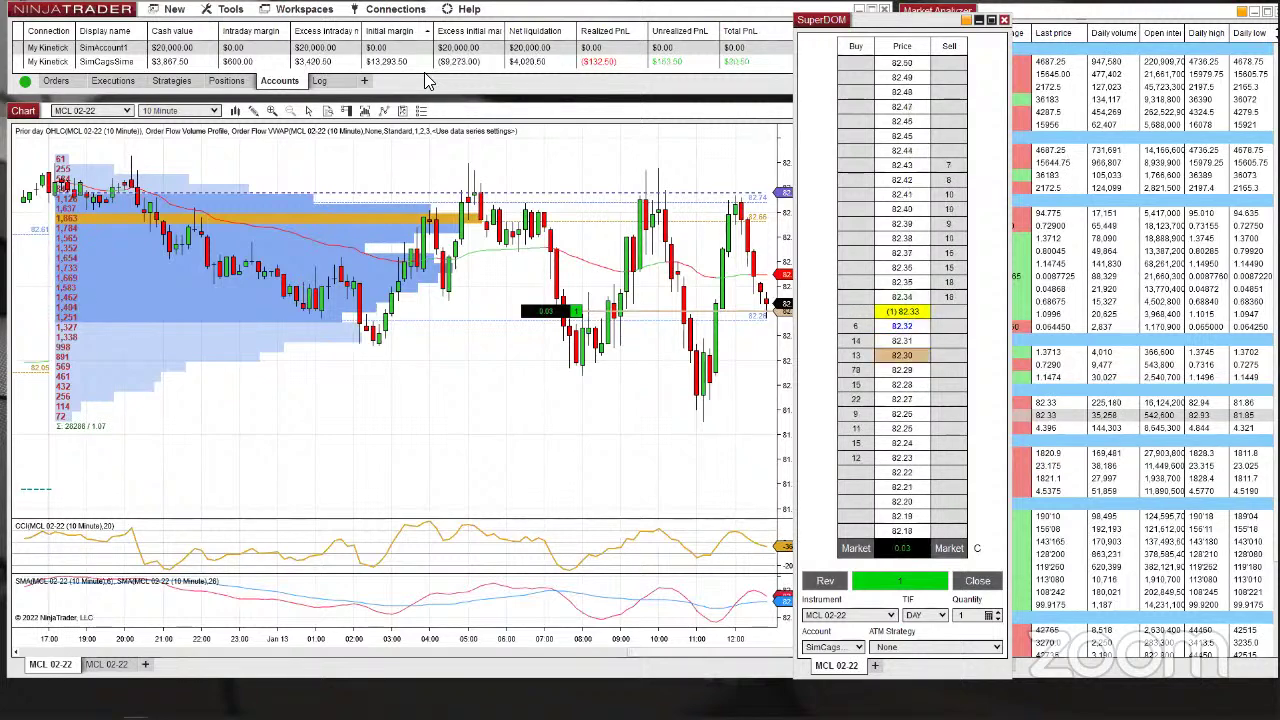
pyautogui.moveTo(915, 28); pyautogui.dragTo(466, 35)
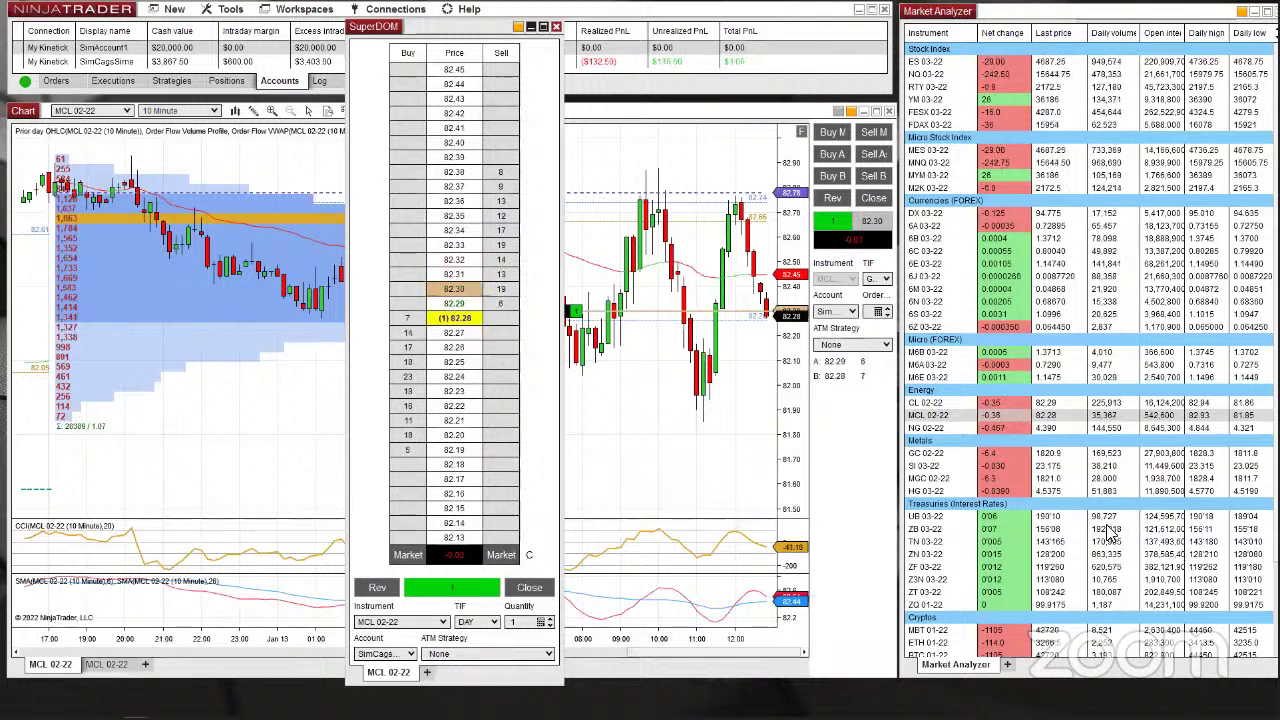
pyautogui.scroll(-1, 1100, 565)
pyautogui.scroll(-2, 1110, 495)
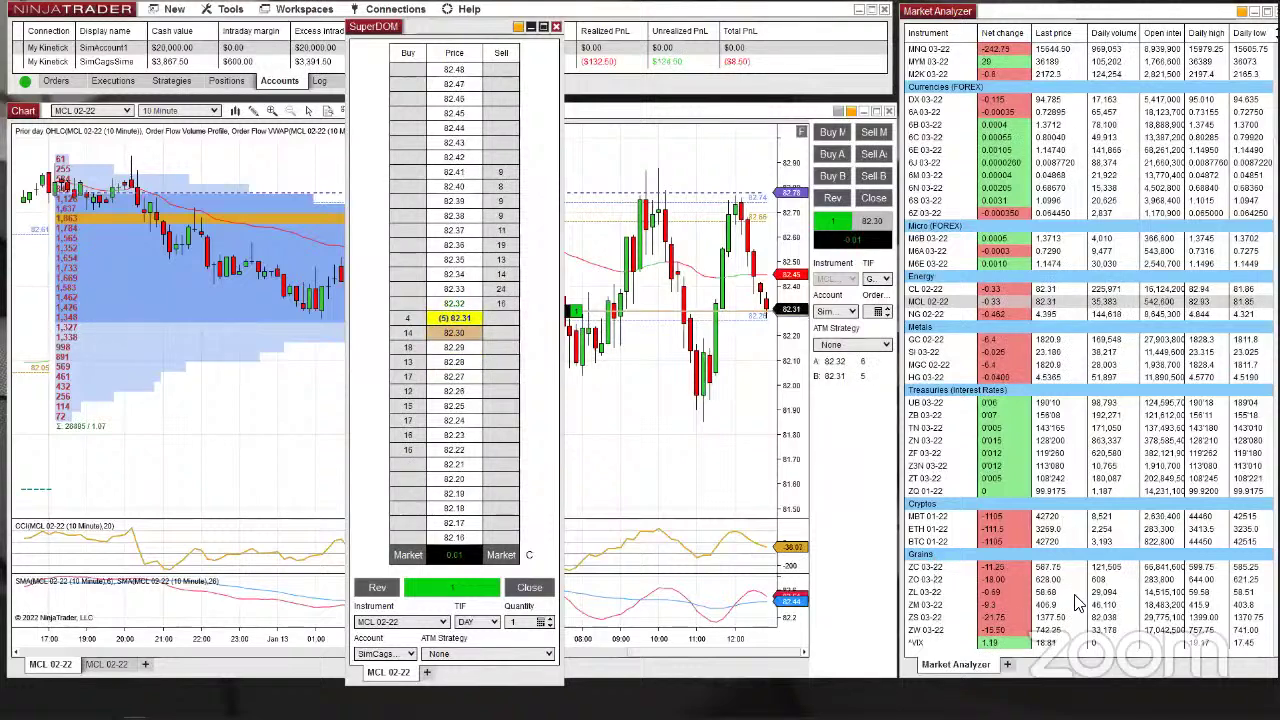
pyautogui.scroll(3, 1090, 520)
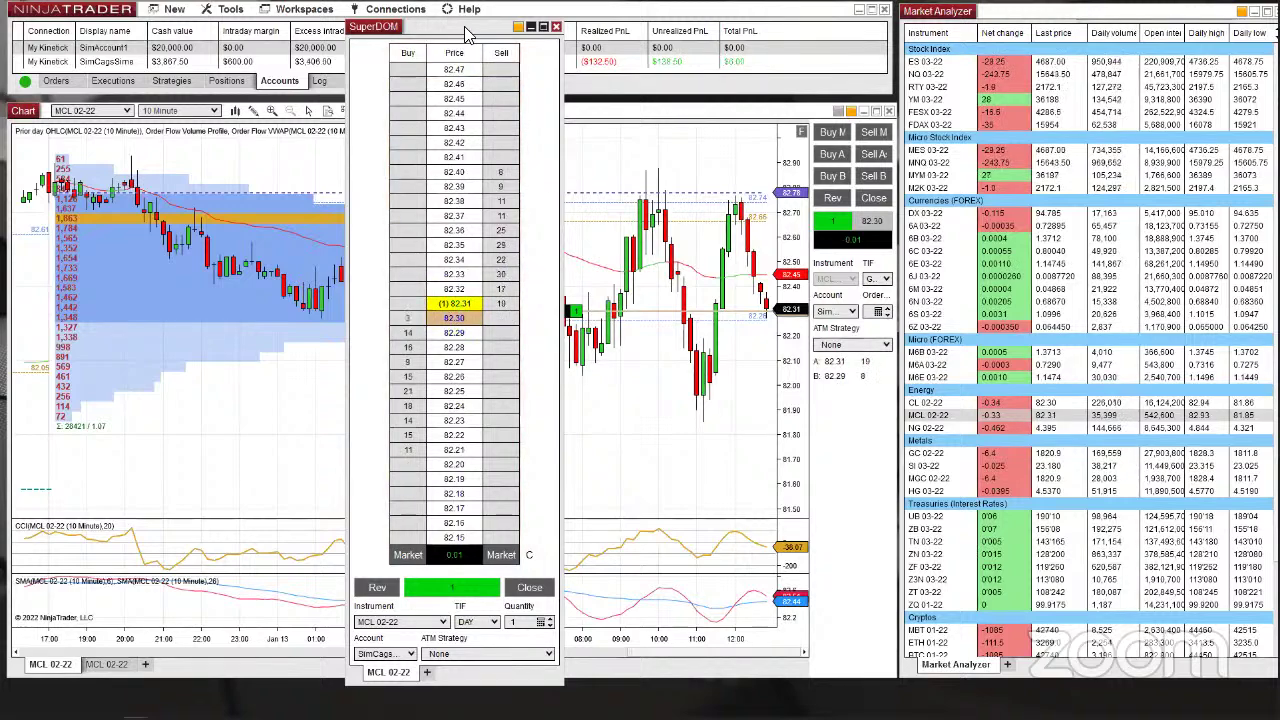
pyautogui.moveTo(463, 36); pyautogui.dragTo(770, 22)
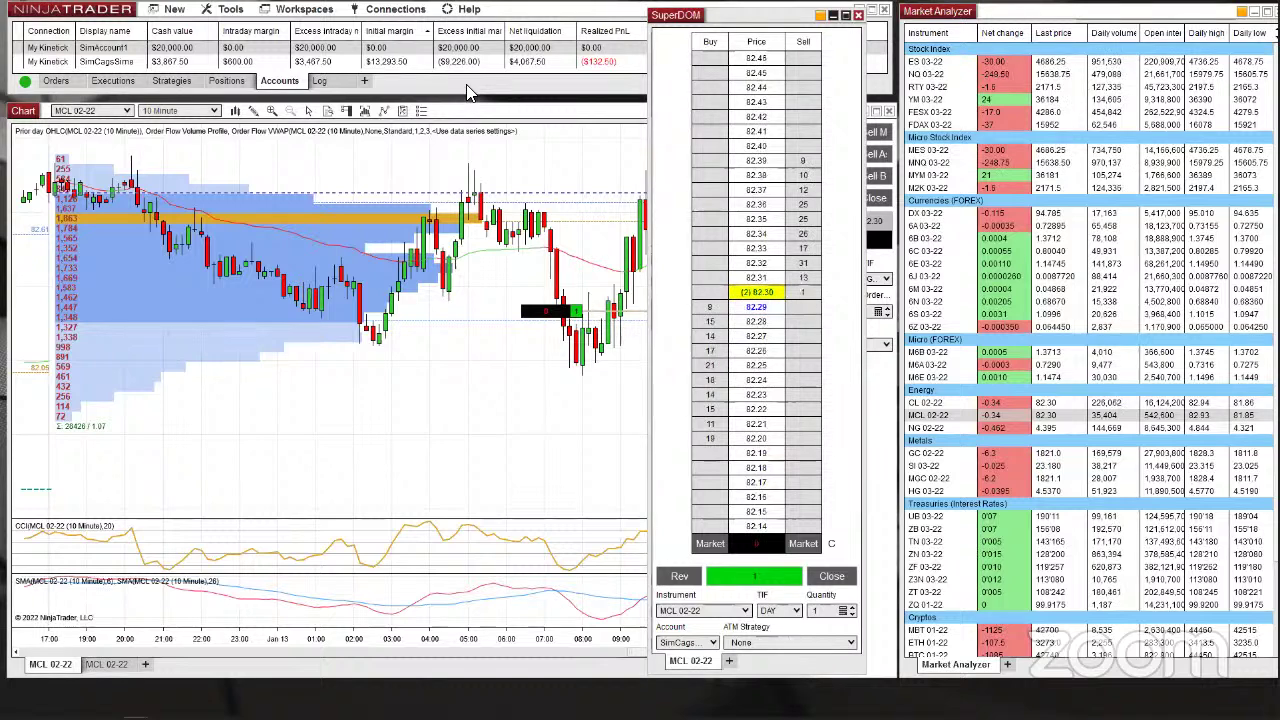
# Switch back to ES 03-22 and flatten the position for $80.00 realized PnL
pyautogui.click(931, 63)
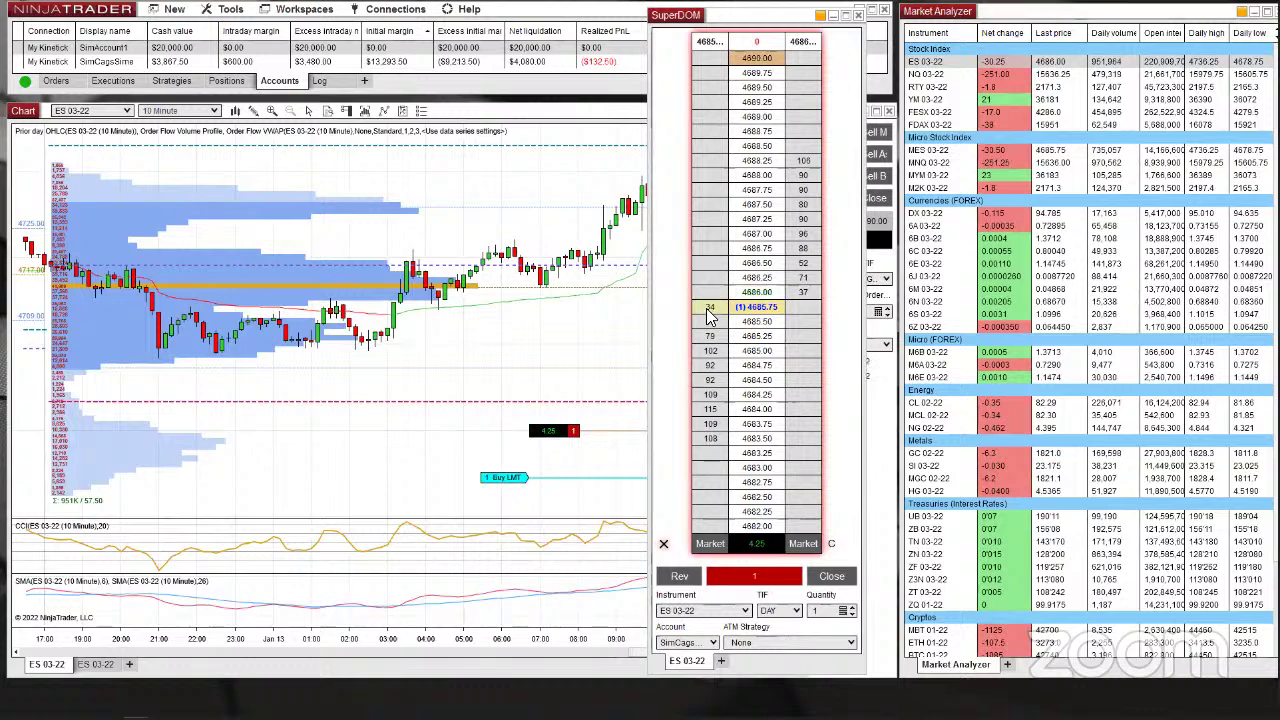
pyautogui.click(831, 576)
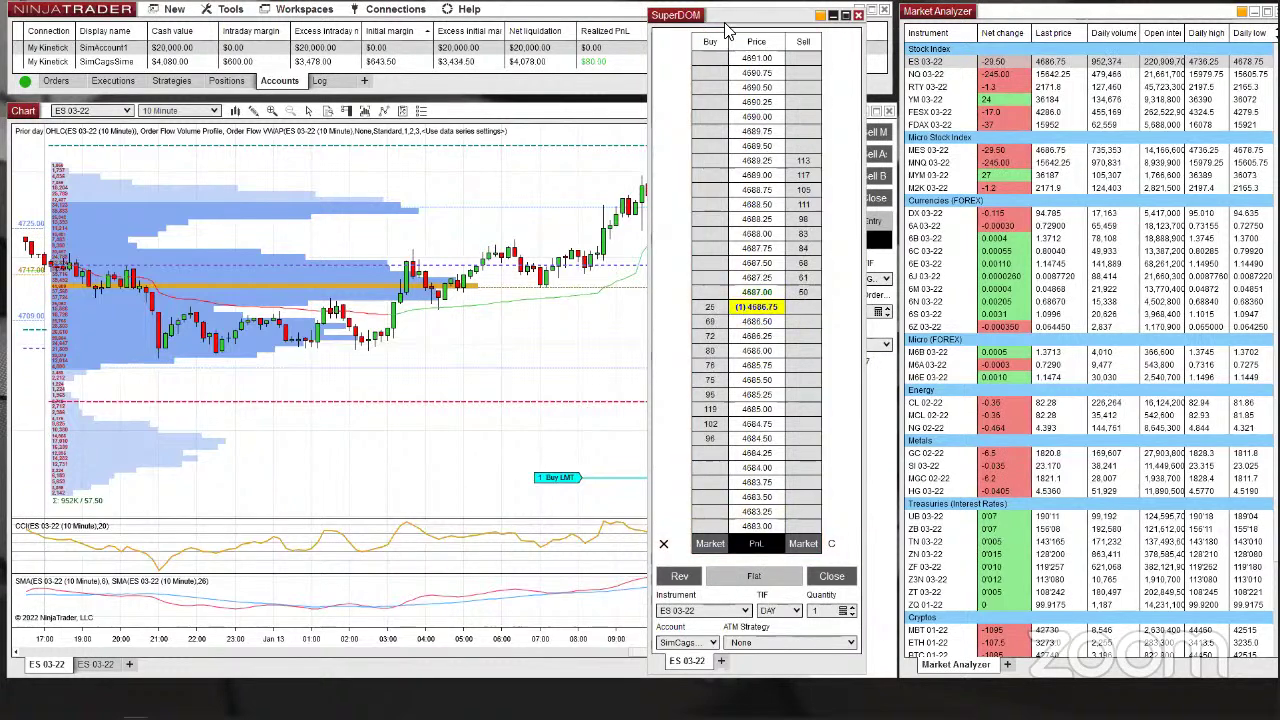
pyautogui.moveTo(727, 26); pyautogui.dragTo(1047, 54)
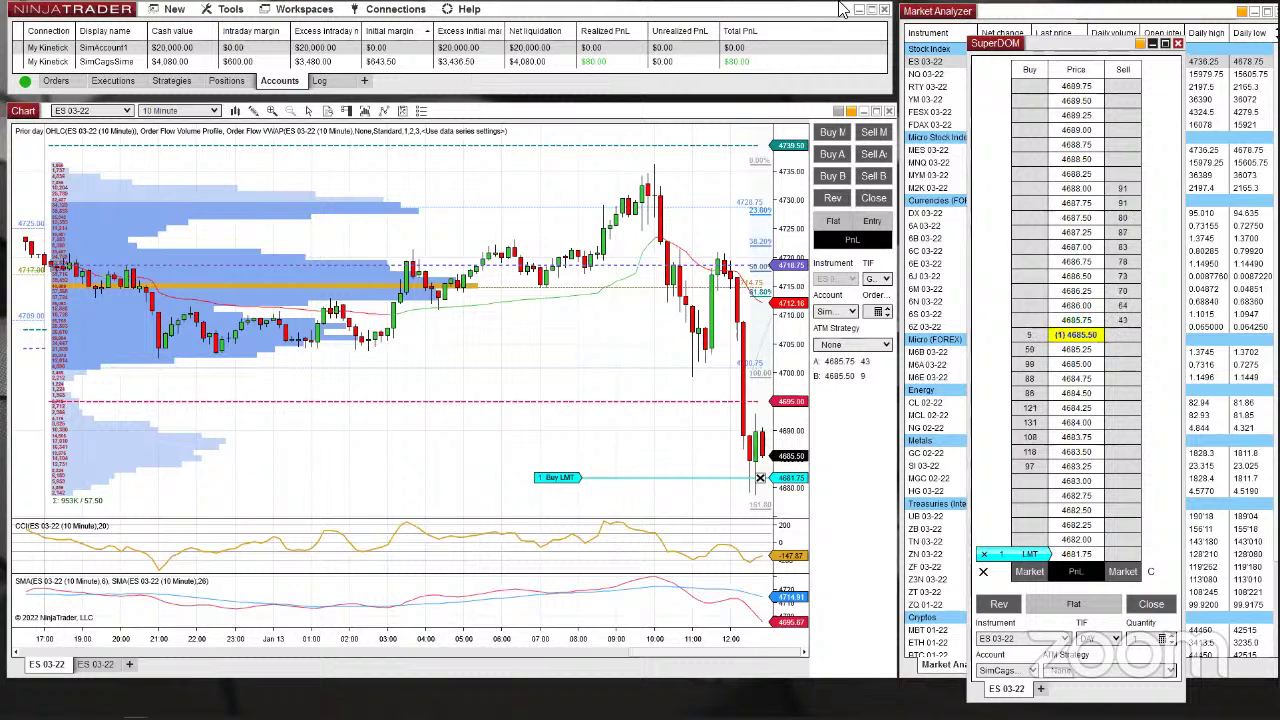
# Cancel the resting ES buy limit and bring the PowerPoint Leverage slide to the front
pyautogui.scroll(-5, 491, 451)
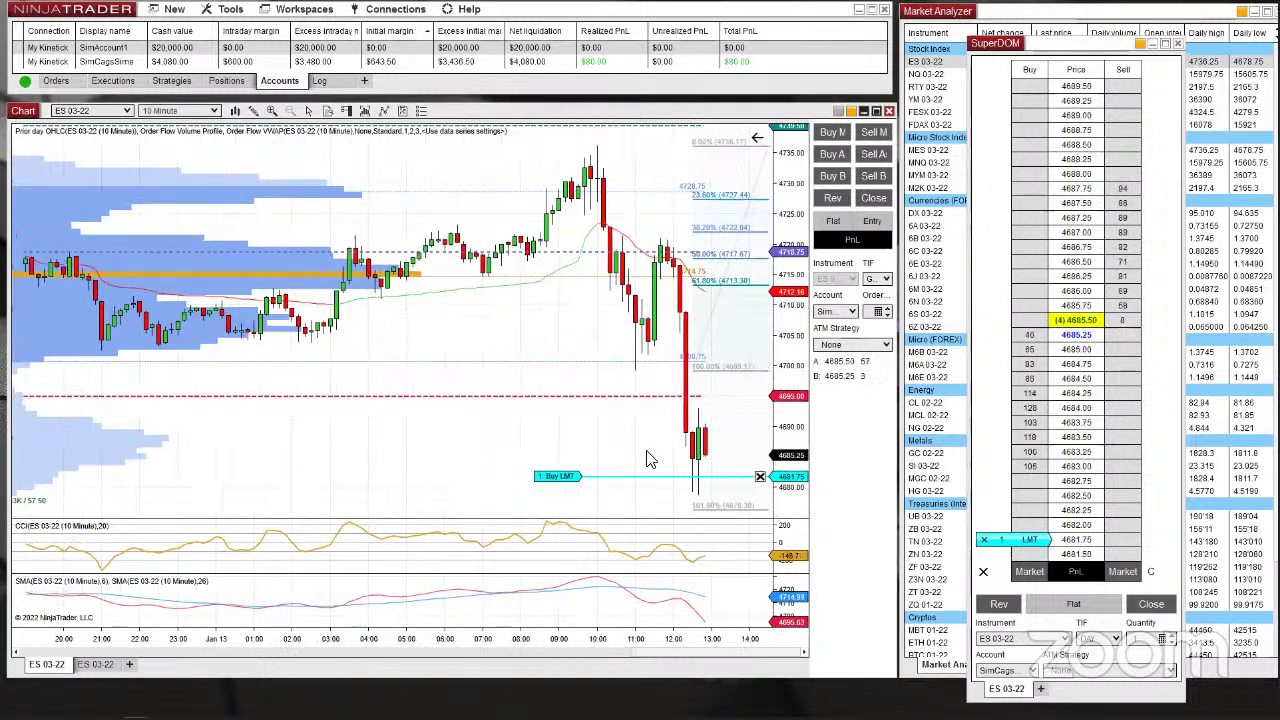
pyautogui.click(760, 479)
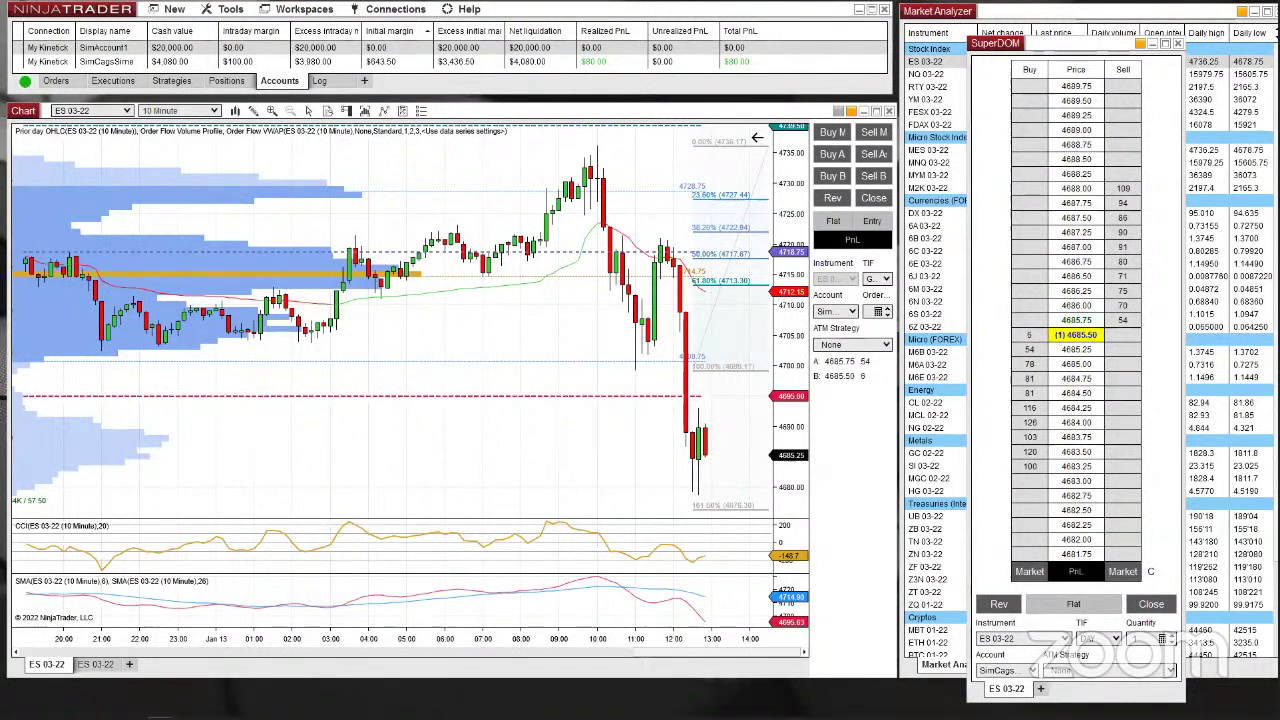
pyautogui.hotkey('alt', 'Tab')
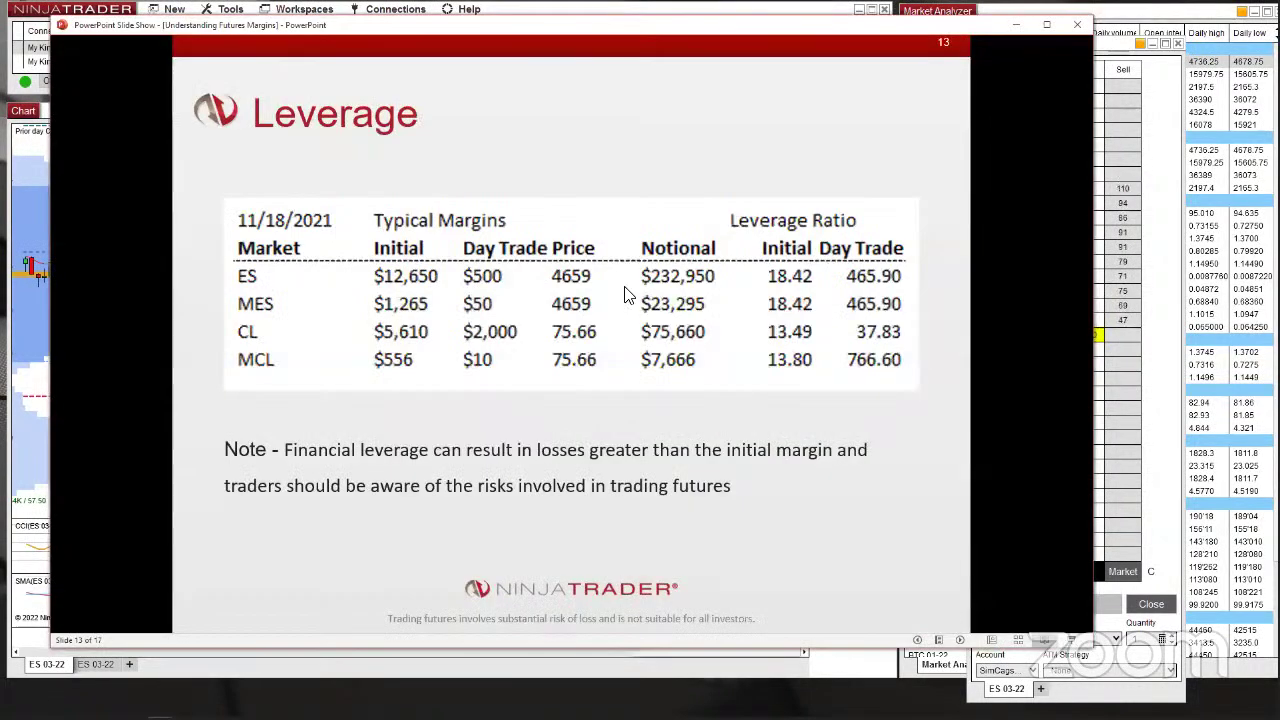
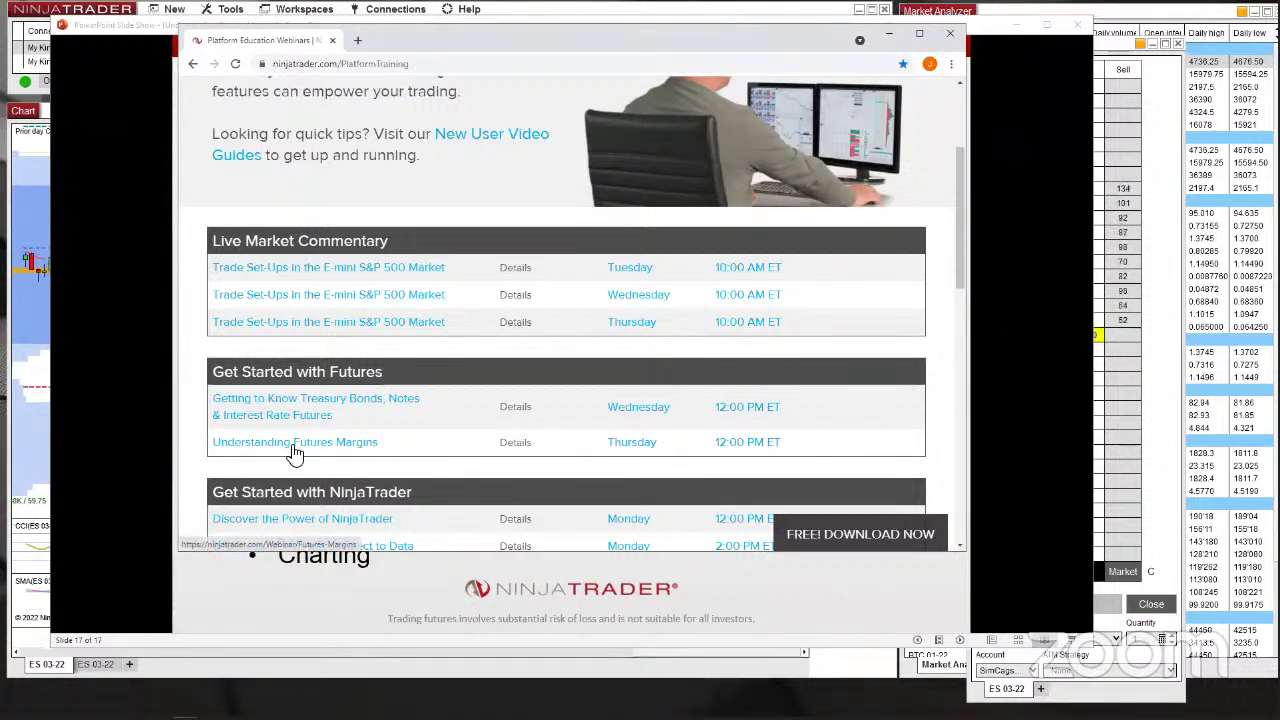
# Scroll the training schedule down to Additional Training, then minimize Chrome to show the Thank You slide
pyautogui.scroll(-5, 504, 370)
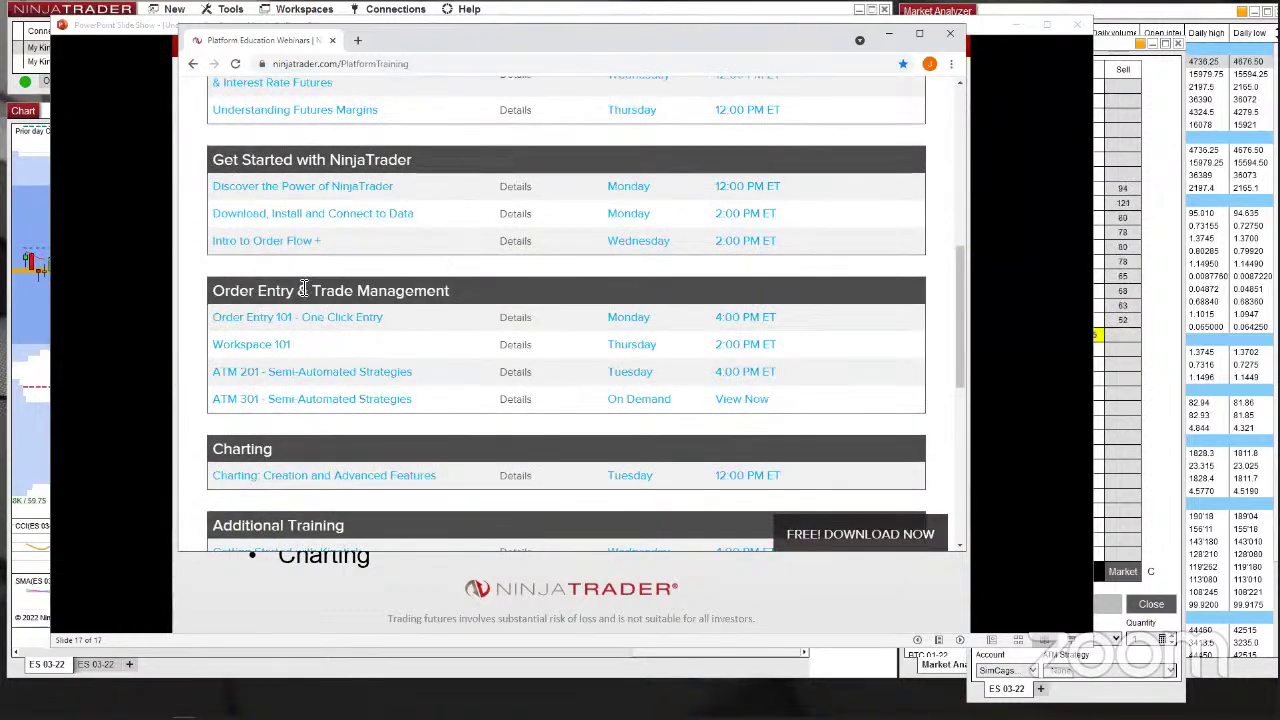
pyautogui.scroll(-2, 434, 466)
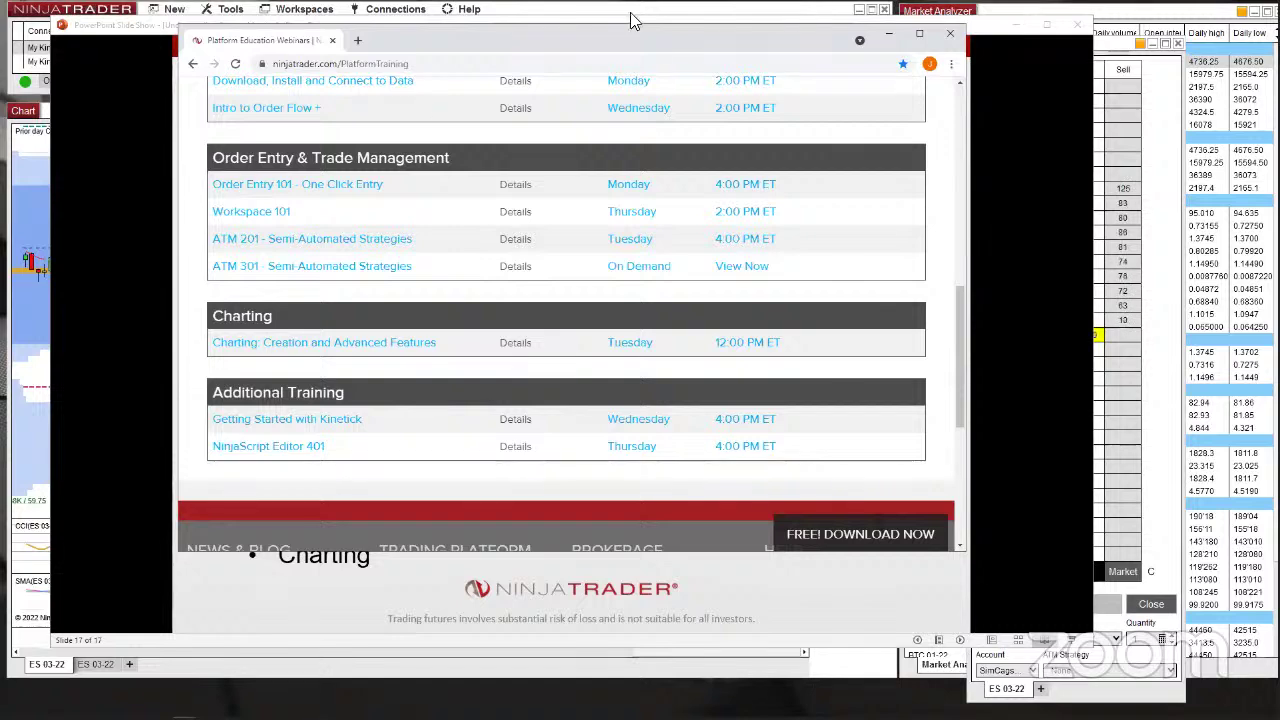
pyautogui.click(890, 40)
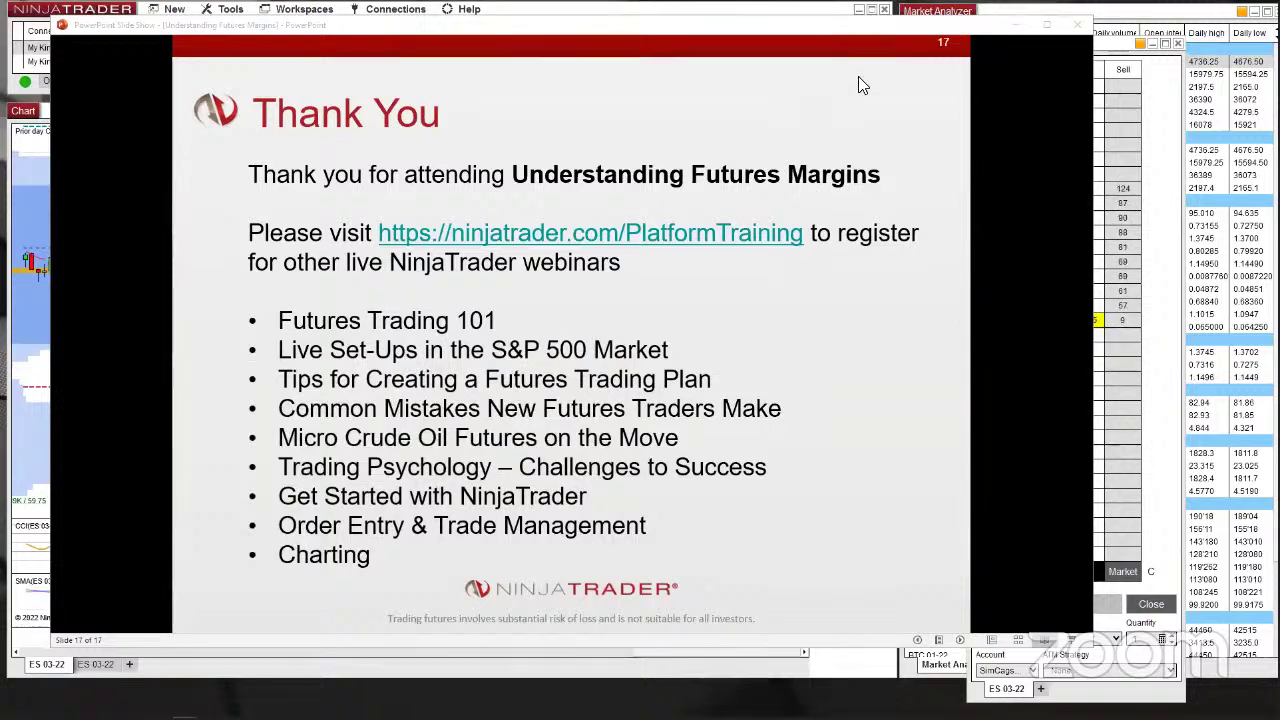
# Minimize the slideshow to reveal the ES 03-22 chart and SuperDOM, nudging the chart's bars
pyautogui.click(1015, 27)
pyautogui.moveTo(453, 474); pyautogui.dragTo(436, 467)
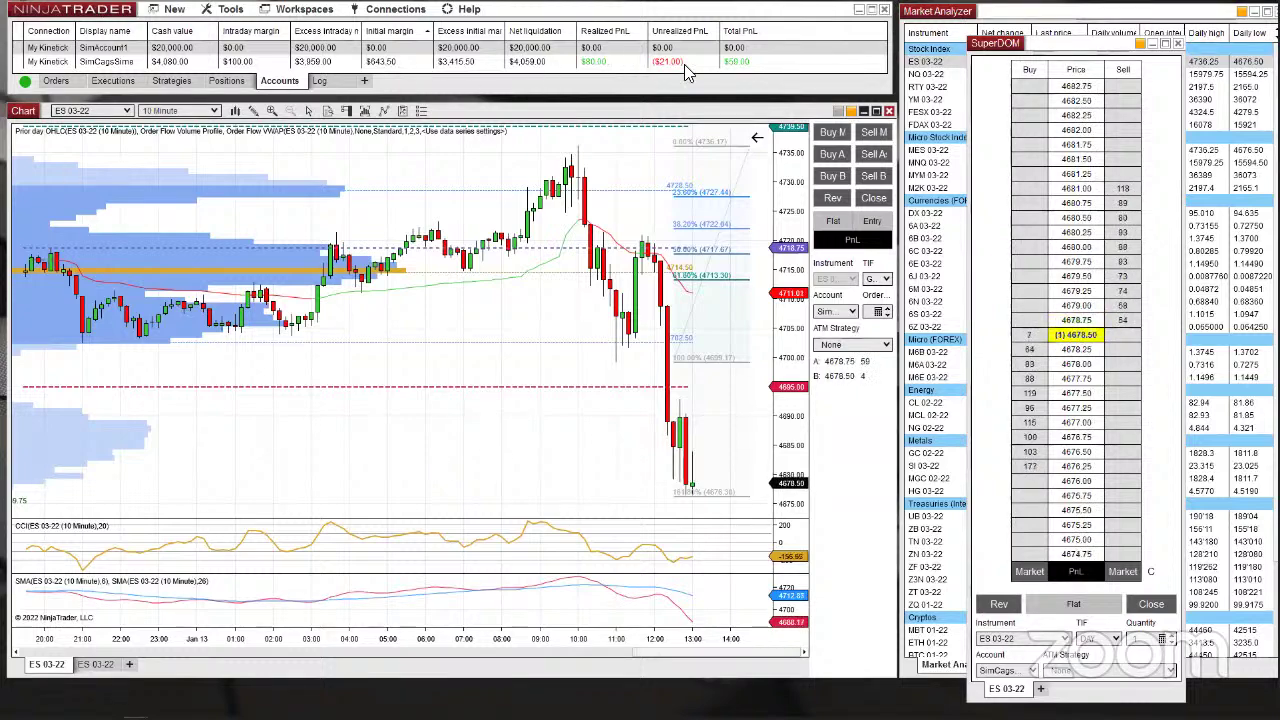
# Load MCL 02-22 into the linked 10-minute chart and SuperDOM, then bring forward the MBT 01-22 daily chart
pyautogui.moveTo(1000, 43); pyautogui.dragTo(626, 10)
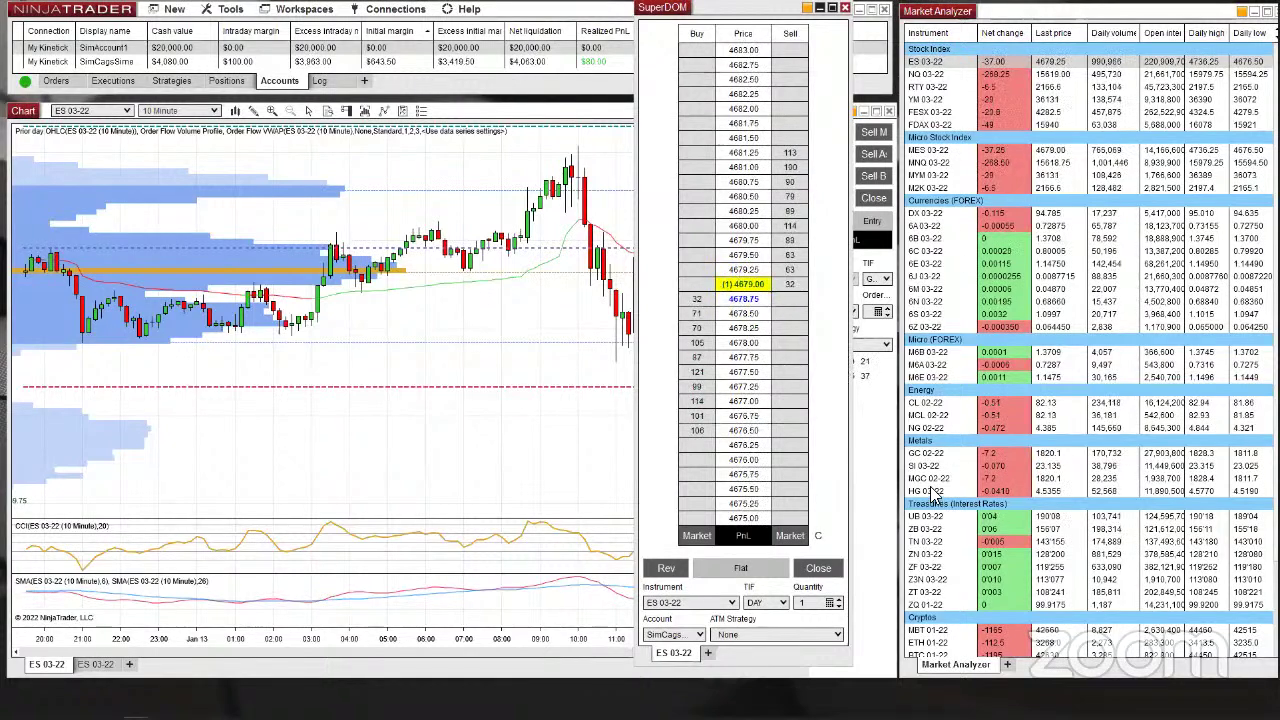
pyautogui.click(941, 417)
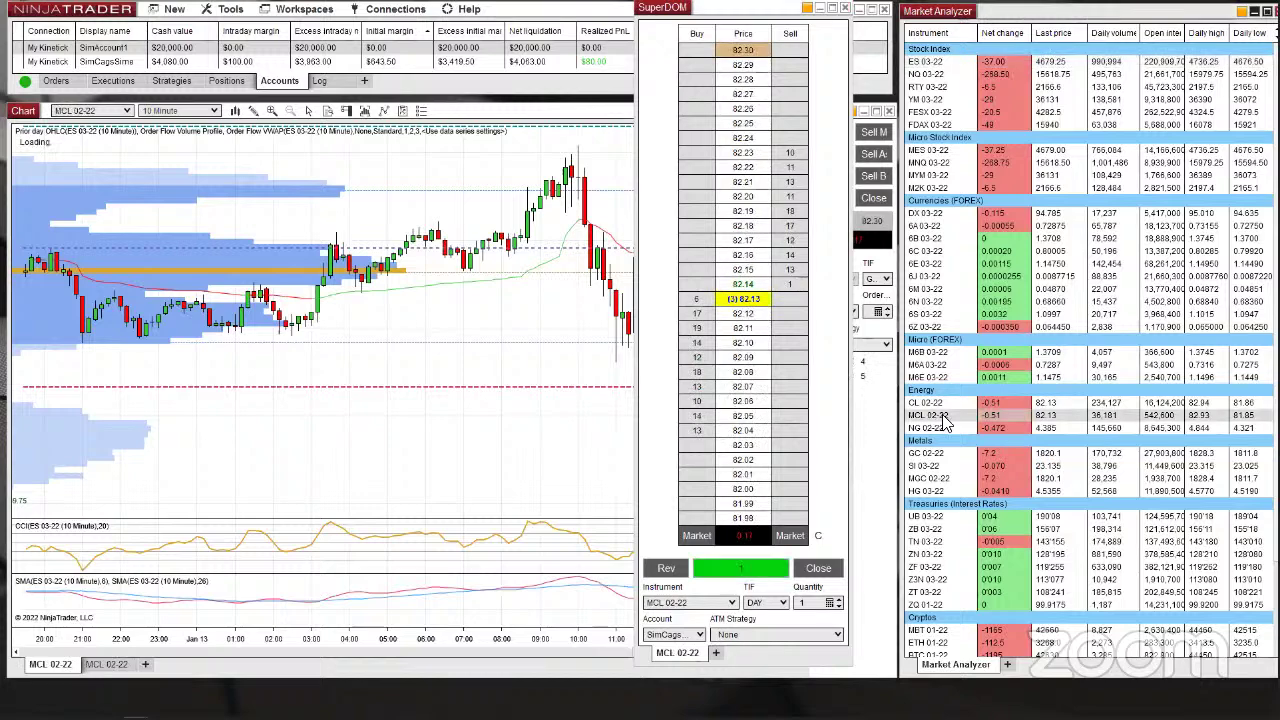
pyautogui.moveTo(741, 14); pyautogui.dragTo(1003, 17)
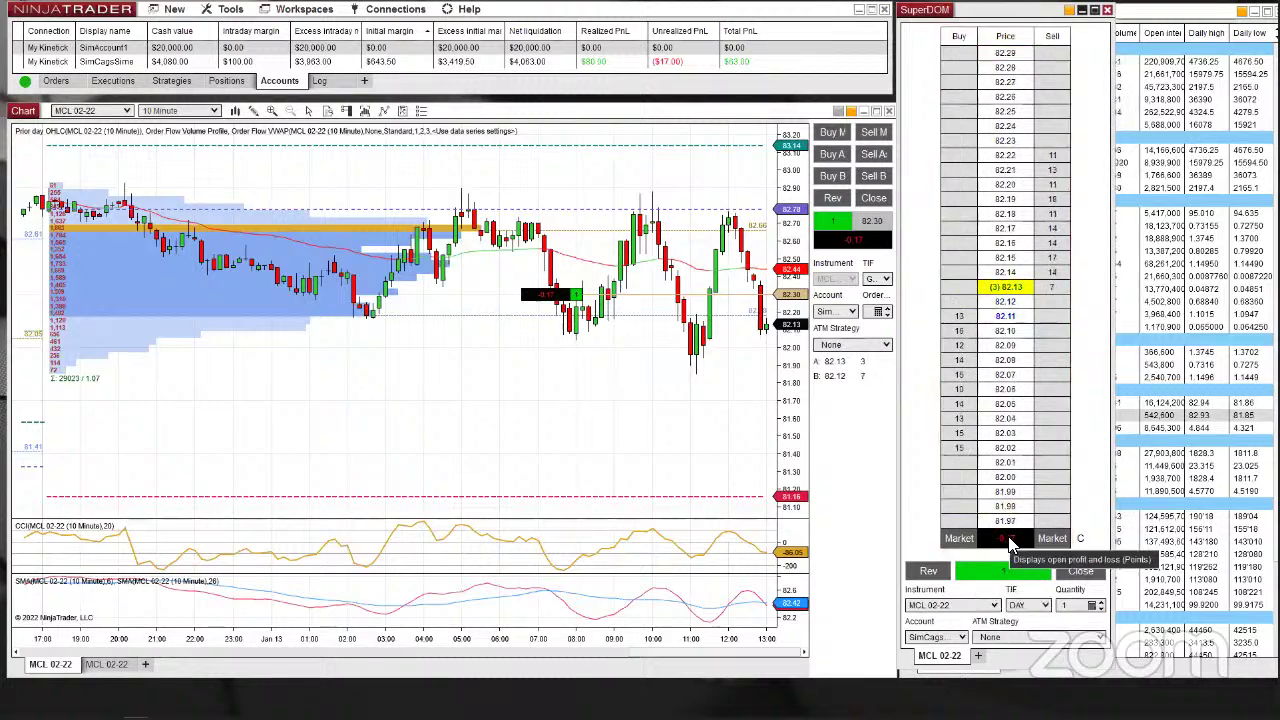
pyautogui.moveTo(722, 466); pyautogui.dragTo(637, 462)
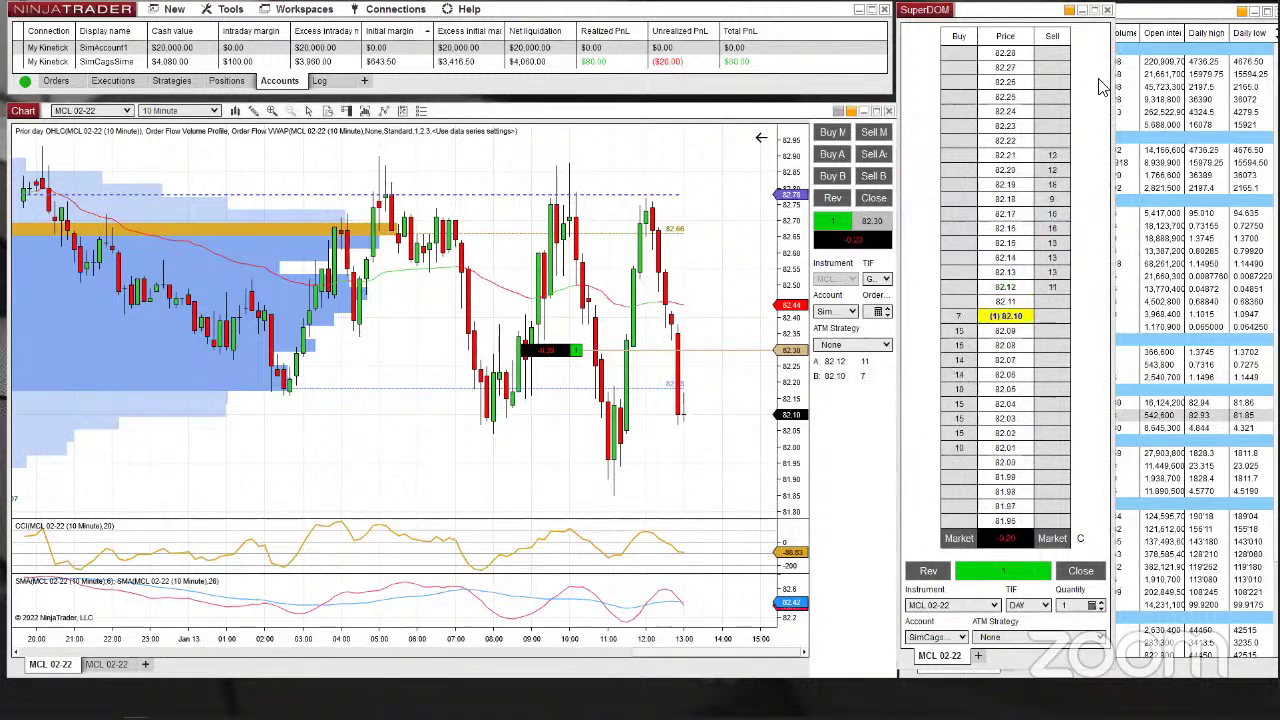
pyautogui.hotkey('alt', 'Tab')
pyautogui.moveTo(708, 71); pyautogui.dragTo(604, 71)
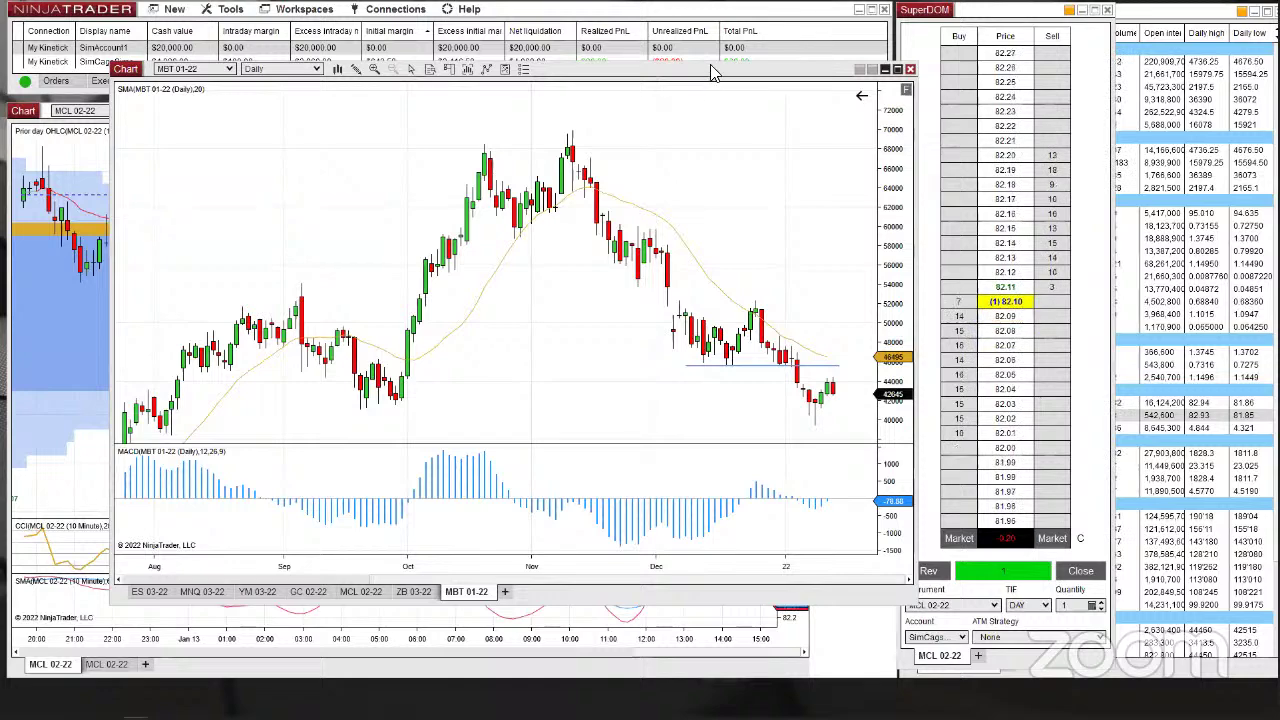
# Move the MBT 01-22 daily chart top-left and enlarge it, then restore and minimize it
pyautogui.moveTo(712, 73); pyautogui.dragTo(621, 23)
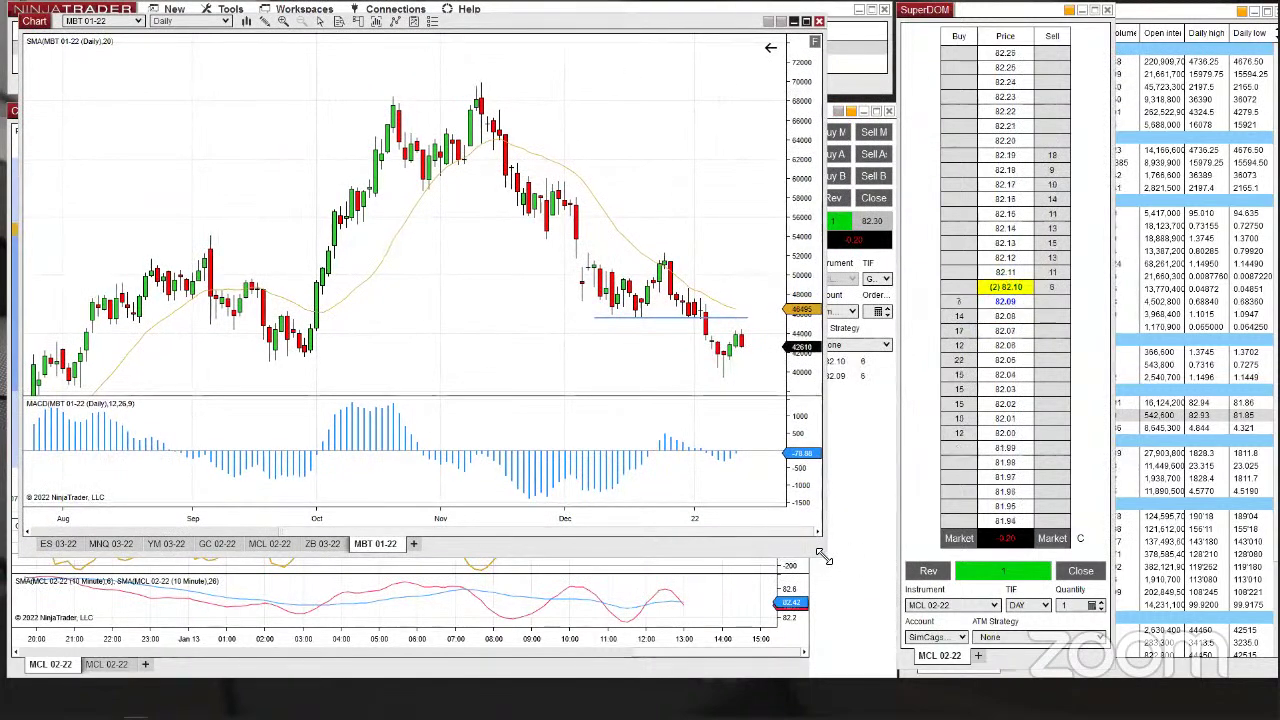
pyautogui.moveTo(820, 556); pyautogui.dragTo(884, 652)
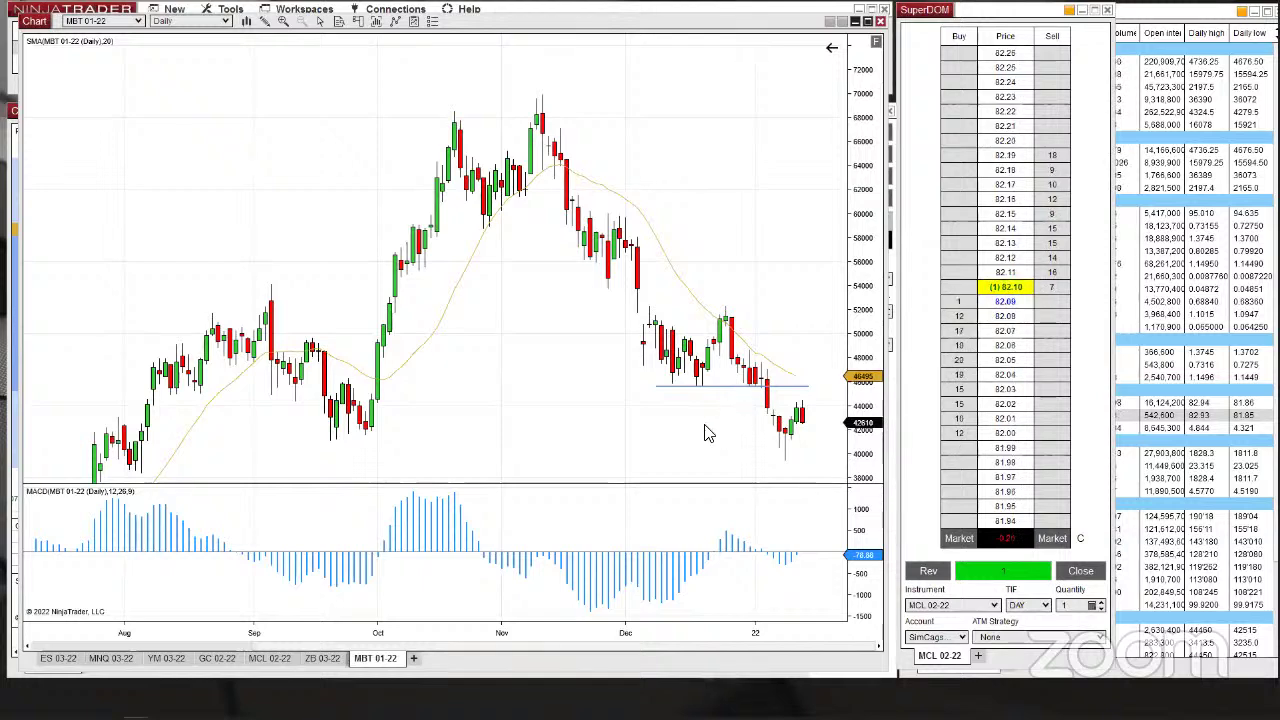
pyautogui.doubleClick(610, 22)
pyautogui.click(1263, 104)
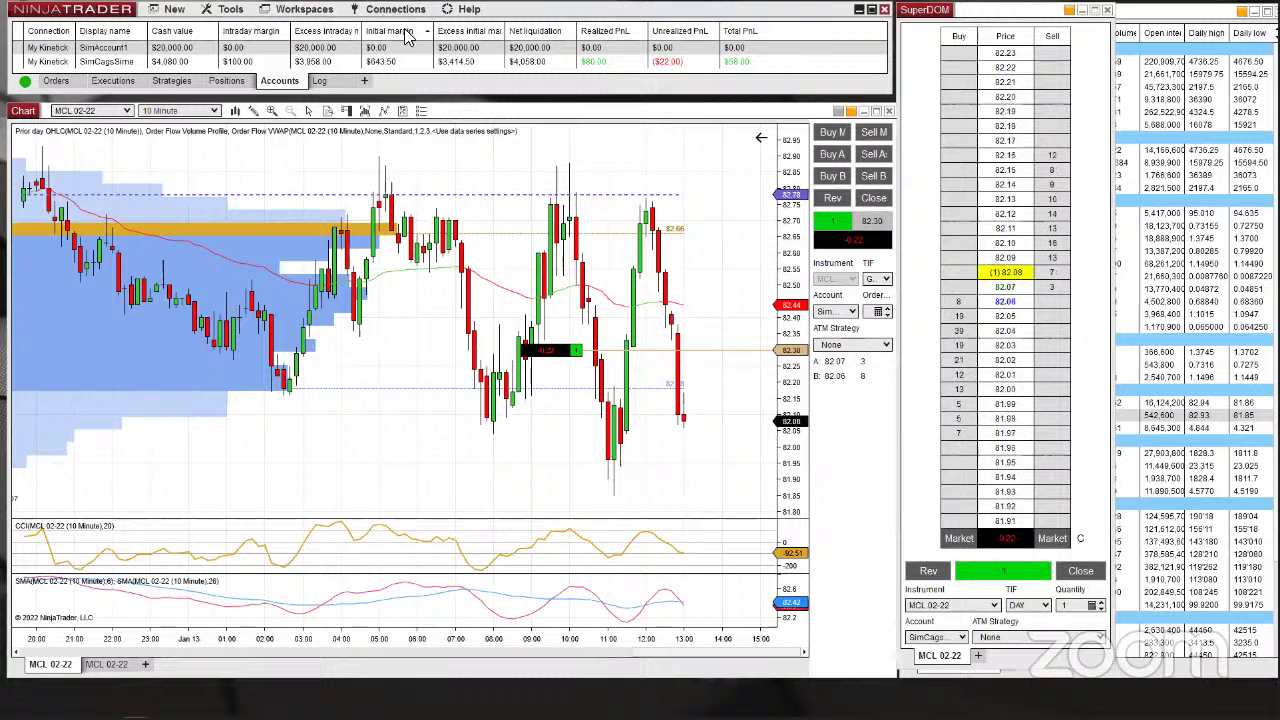
pyautogui.click(462, 11)
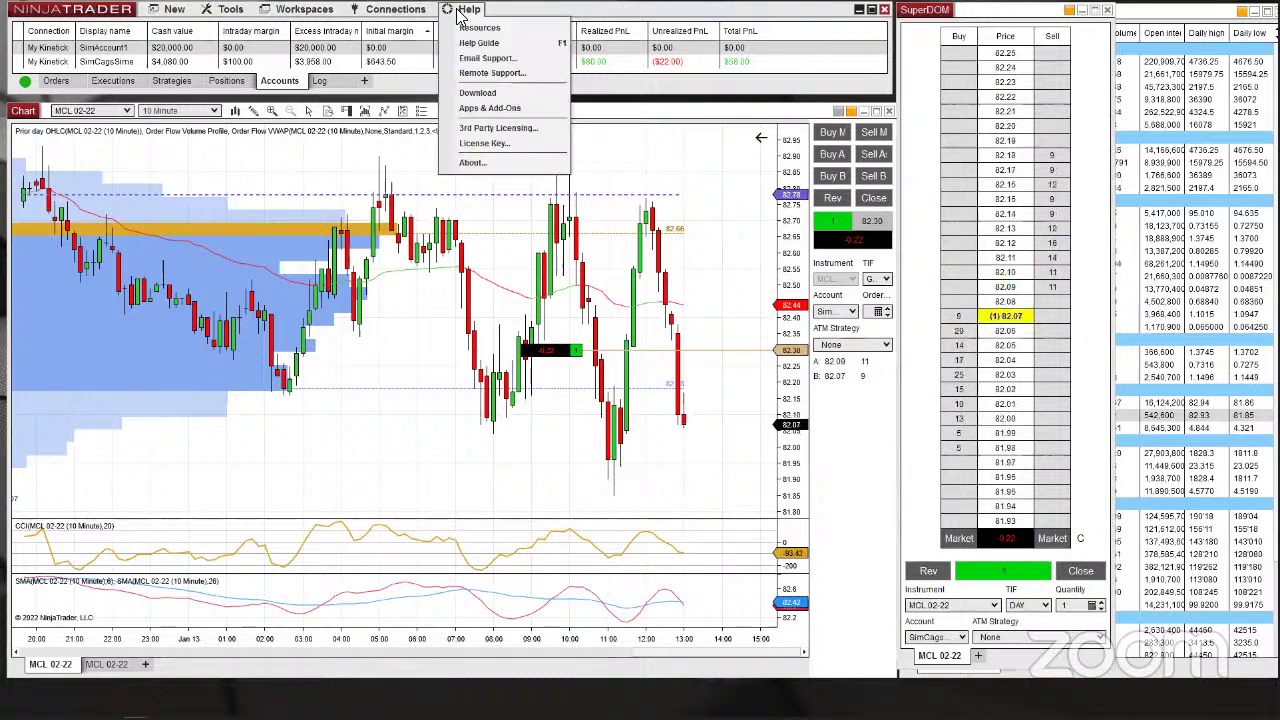
pyautogui.click(485, 63)
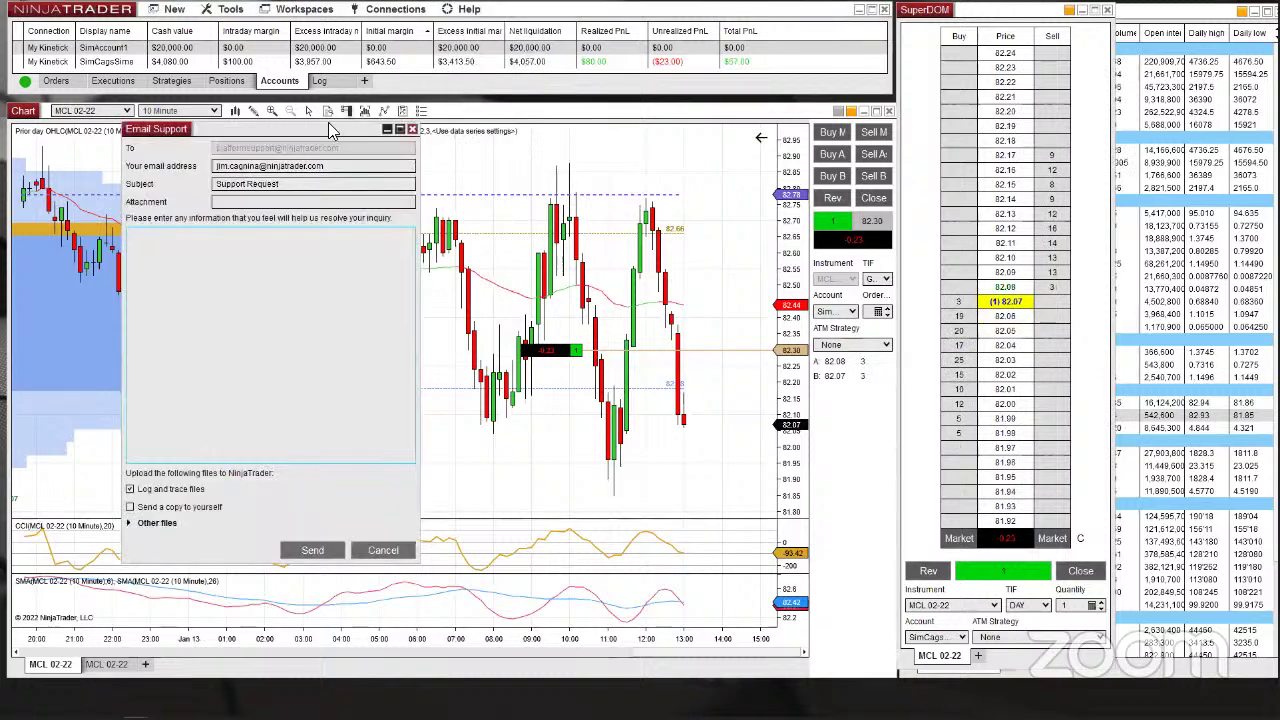
pyautogui.moveTo(306, 48); pyautogui.dragTo(480, 83)
pyautogui.click(428, 240)
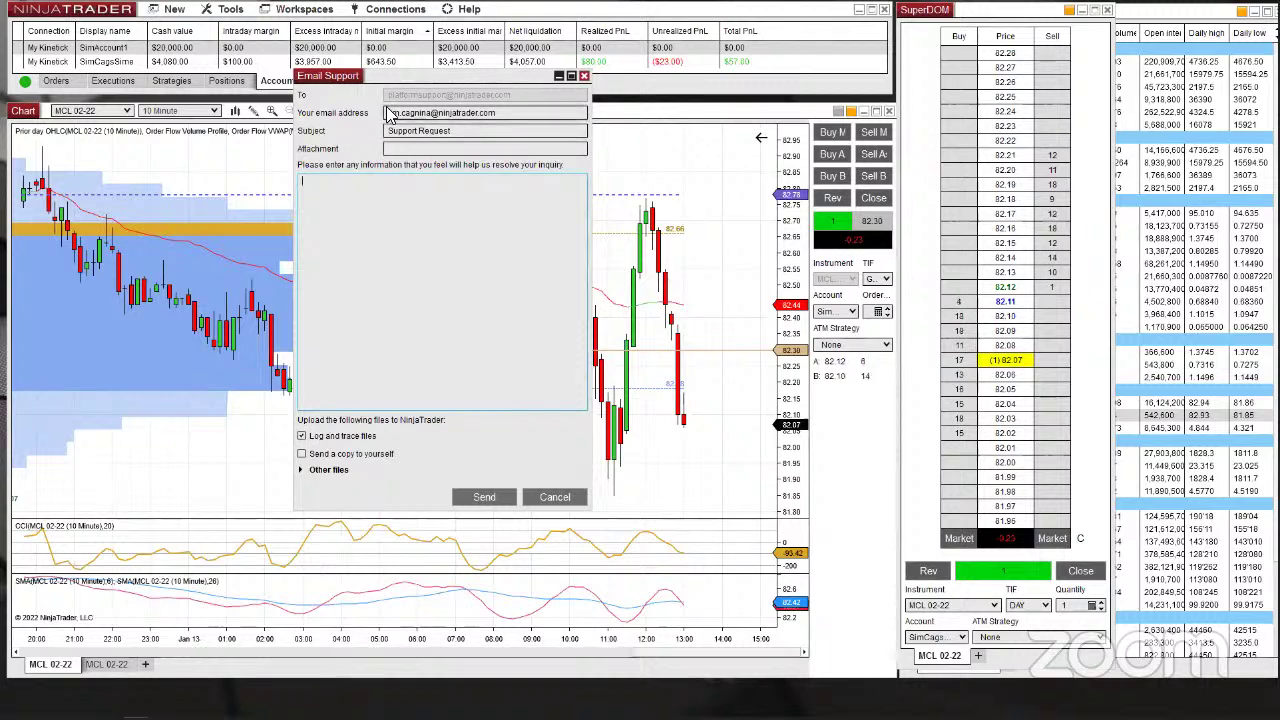
pyautogui.click(504, 269)
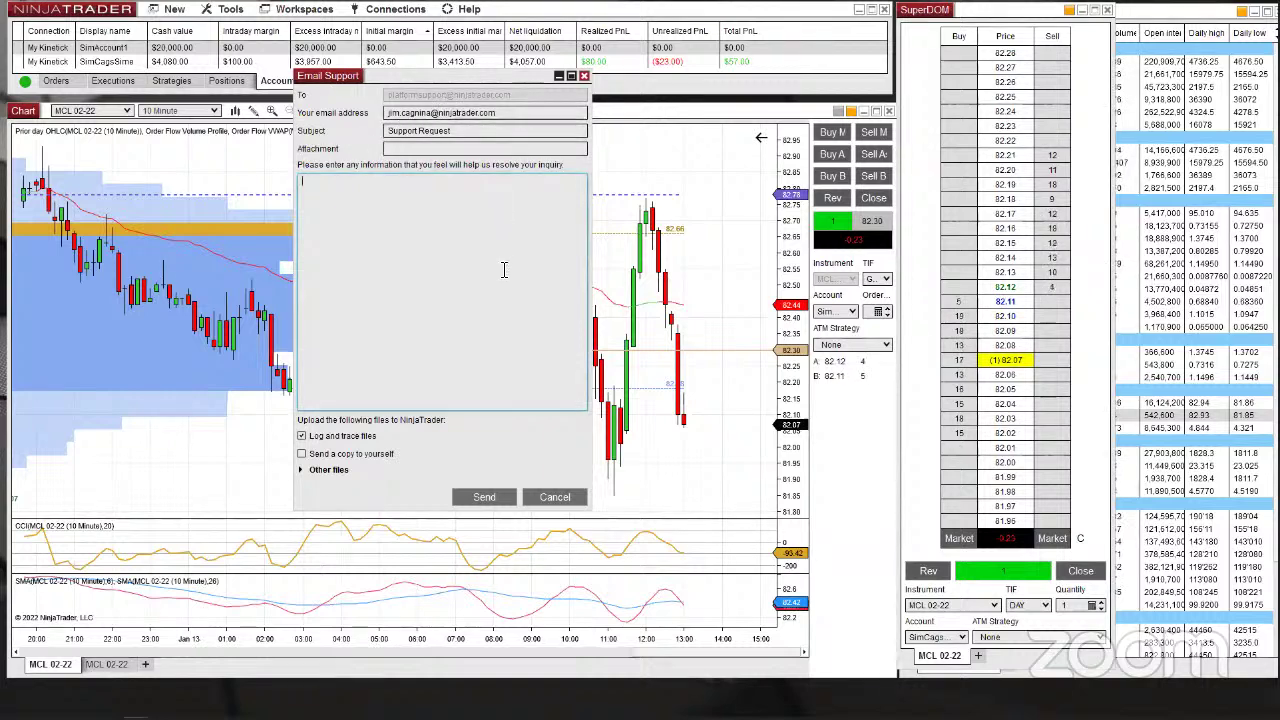
pyautogui.click(585, 76)
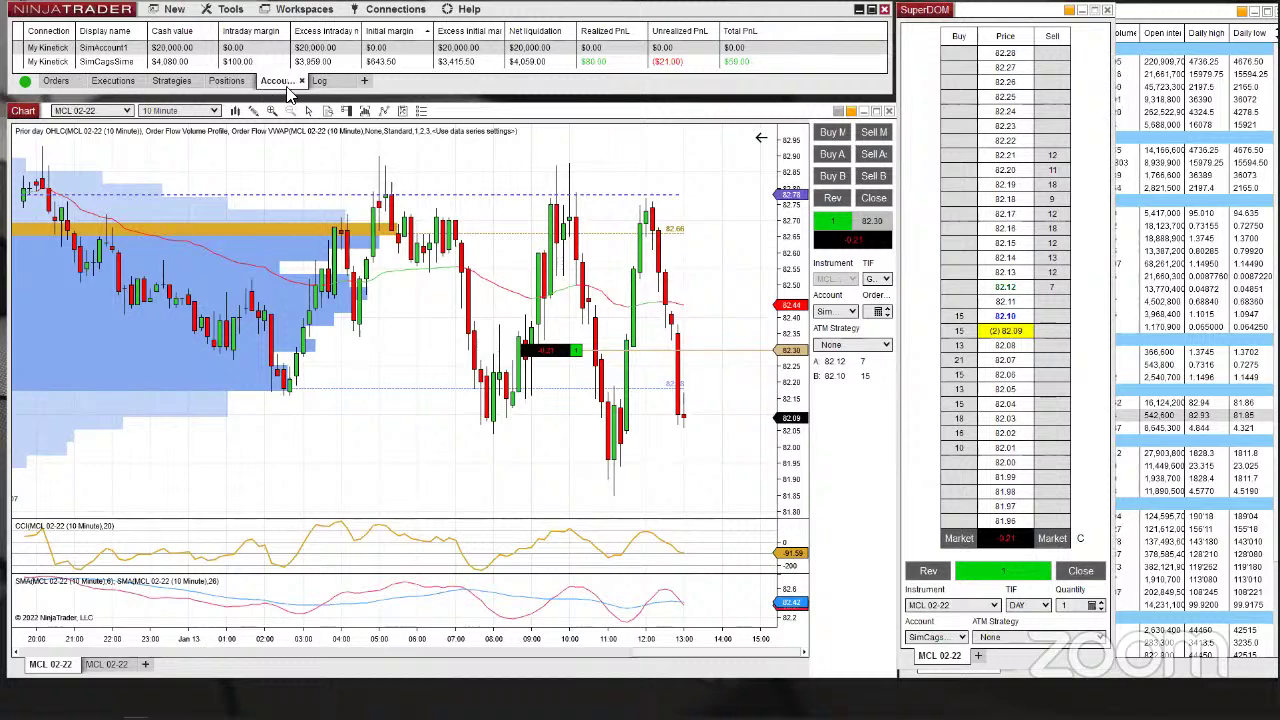
pyautogui.click(365, 82)
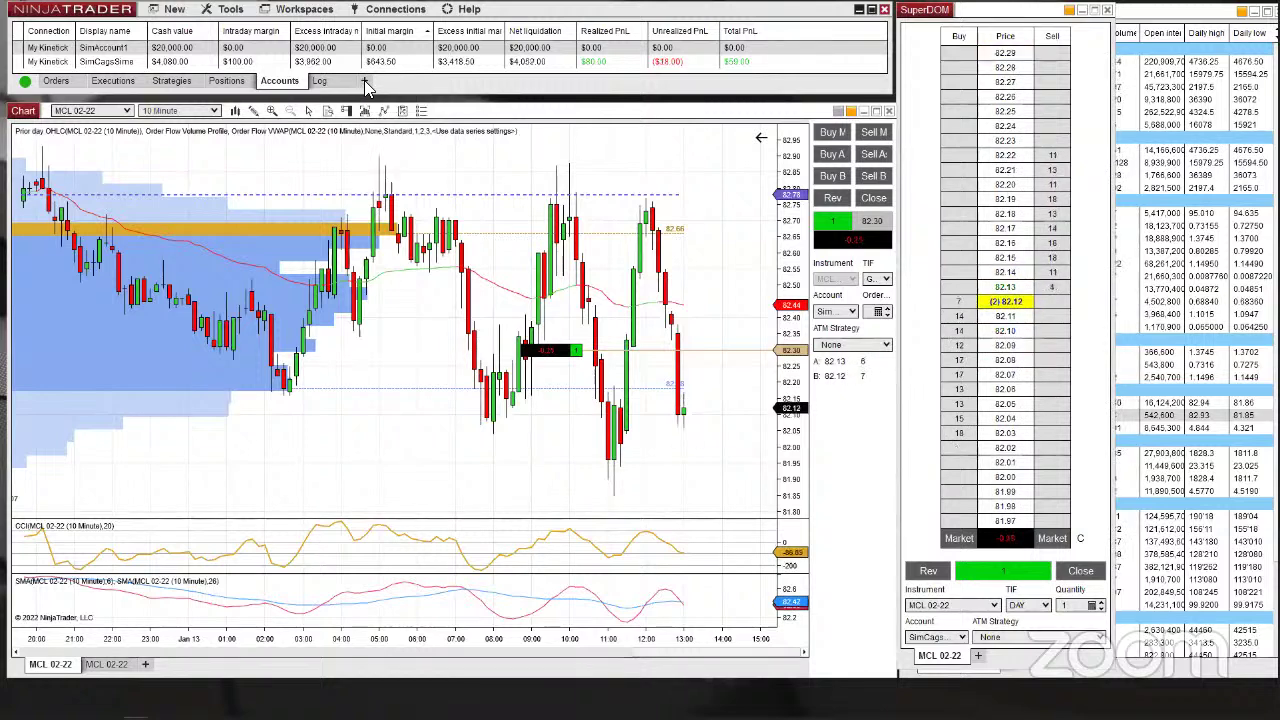
pyautogui.click(365, 82)
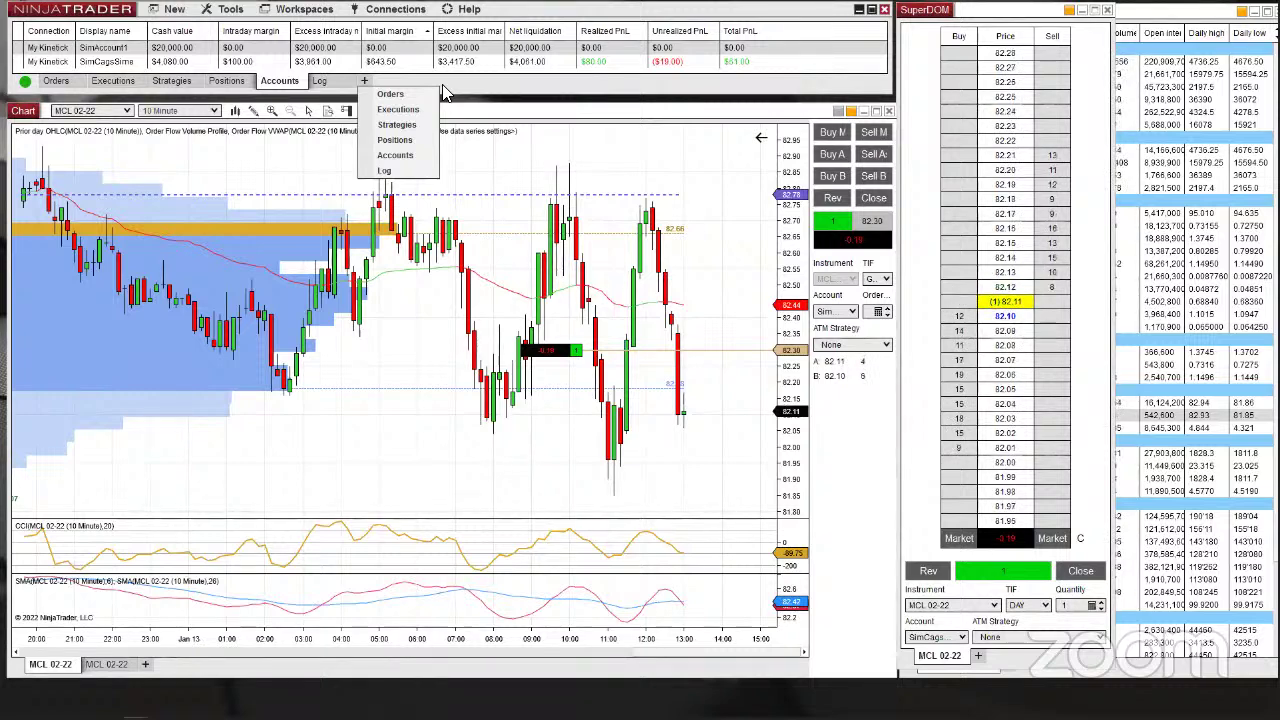
pyautogui.click(550, 110)
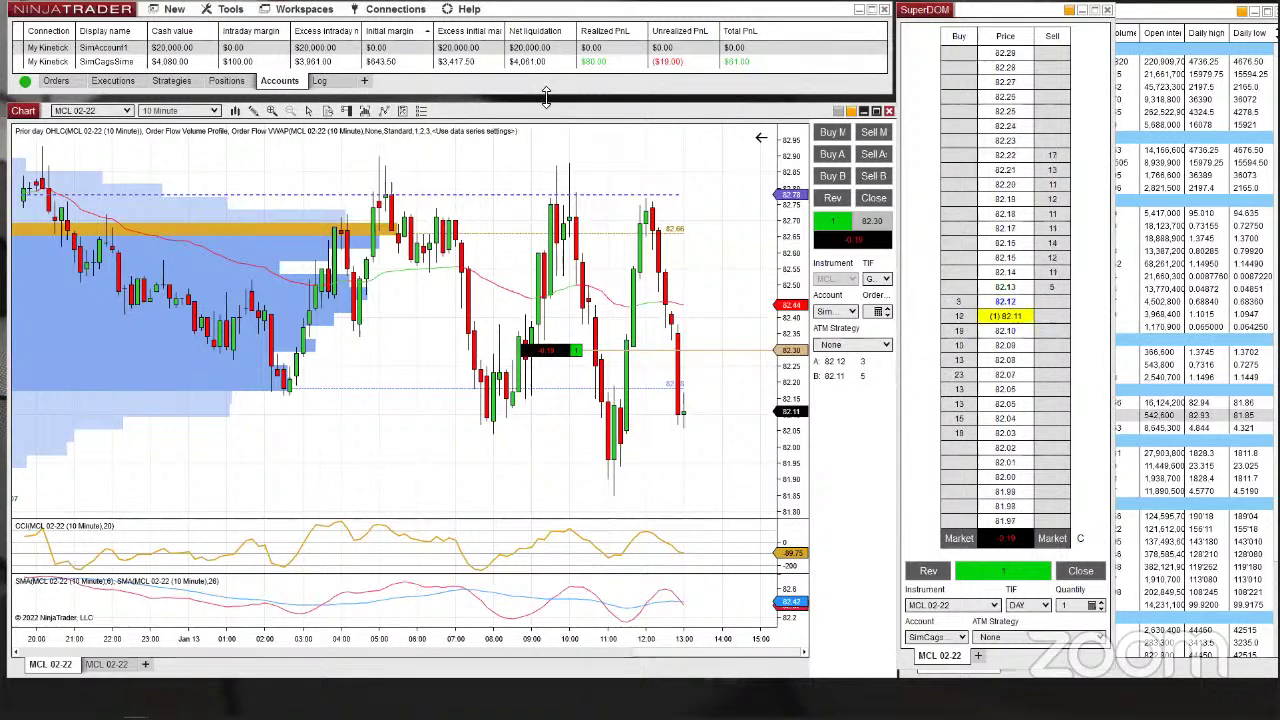